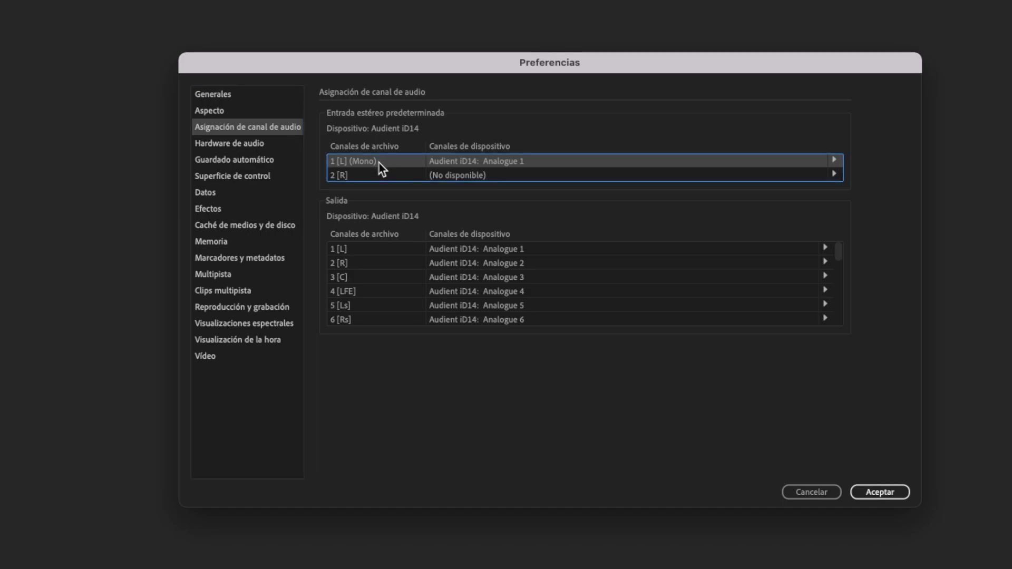
Step: Map default stereo input channel 1 [L] to Audient iD14: Analogue 2 and apply the preferences
{"action": "left_click", "coordinate": [373, 174]}
{"action": "left_click", "coordinate": [377, 161]}
{"action": "left_click", "coordinate": [375, 176]}
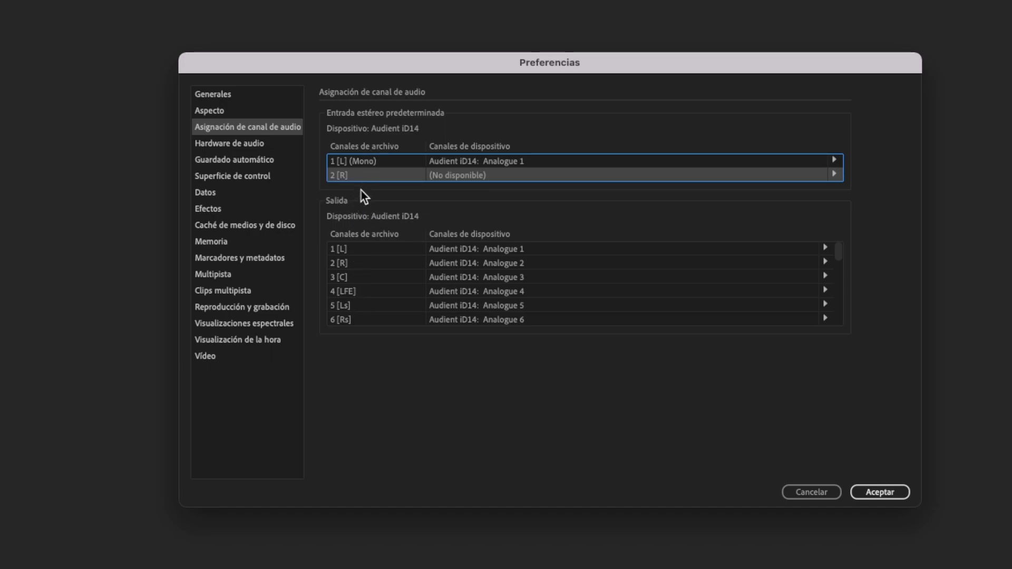
{"action": "left_click", "coordinate": [393, 160]}
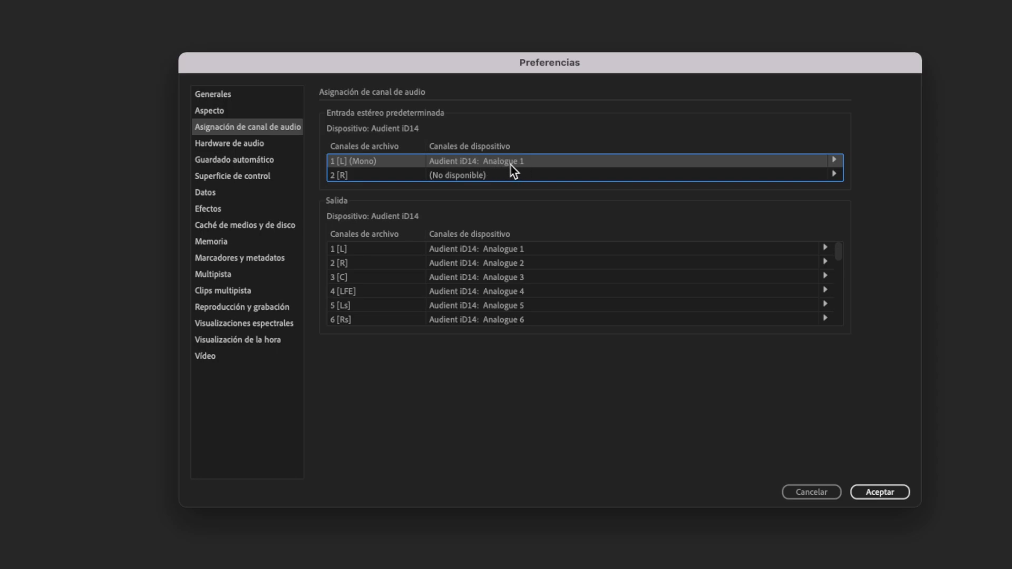
{"action": "left_click", "coordinate": [834, 160]}
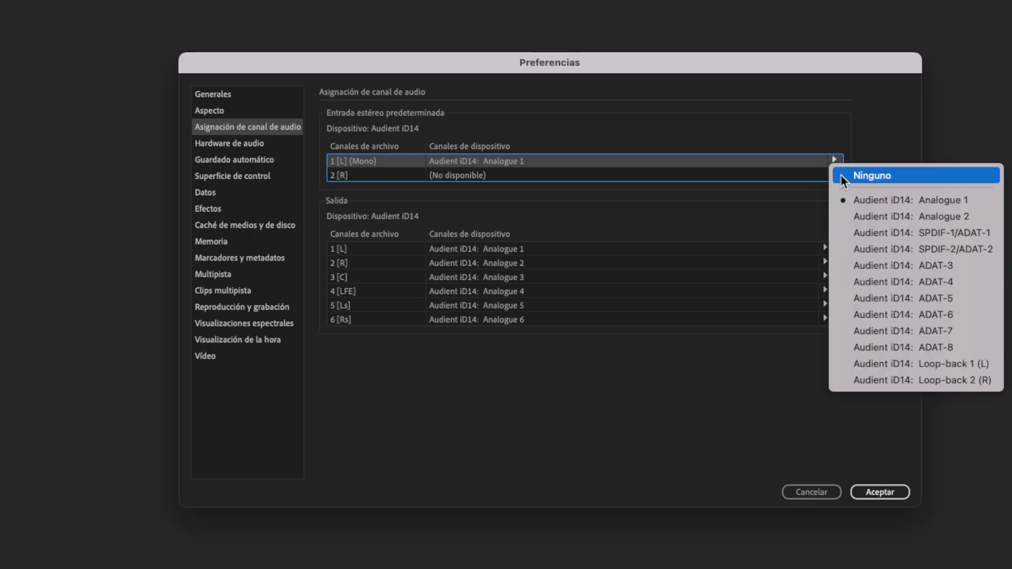
{"action": "left_click", "coordinate": [878, 216]}
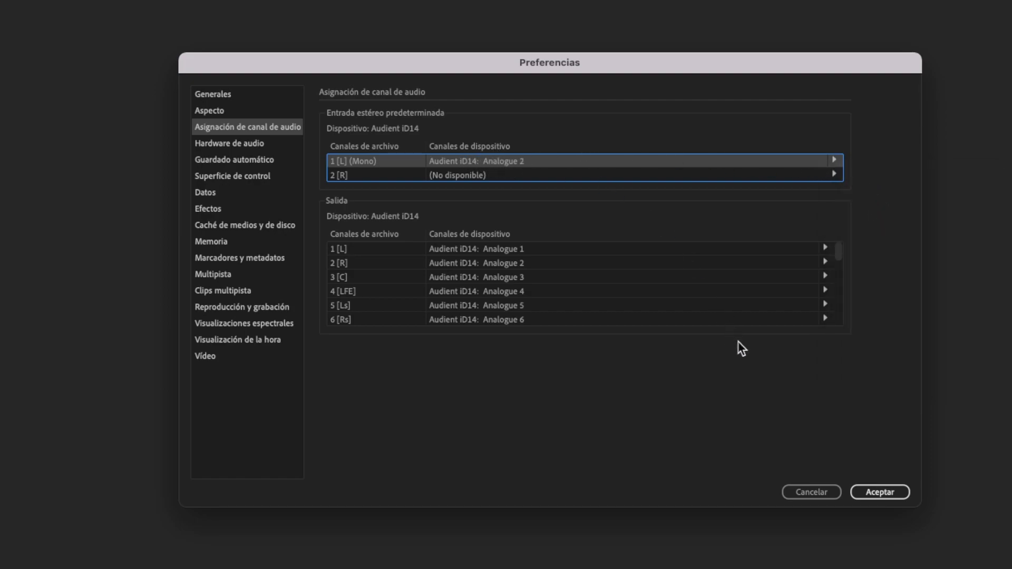
{"action": "left_click", "coordinate": [878, 493]}
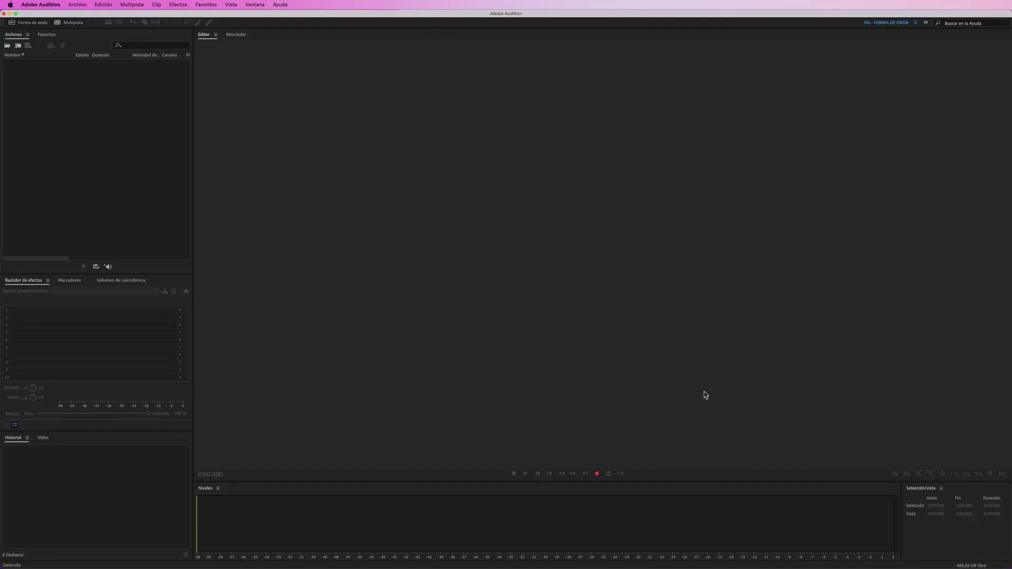
{"action": "left_click", "coordinate": [446, 518]}
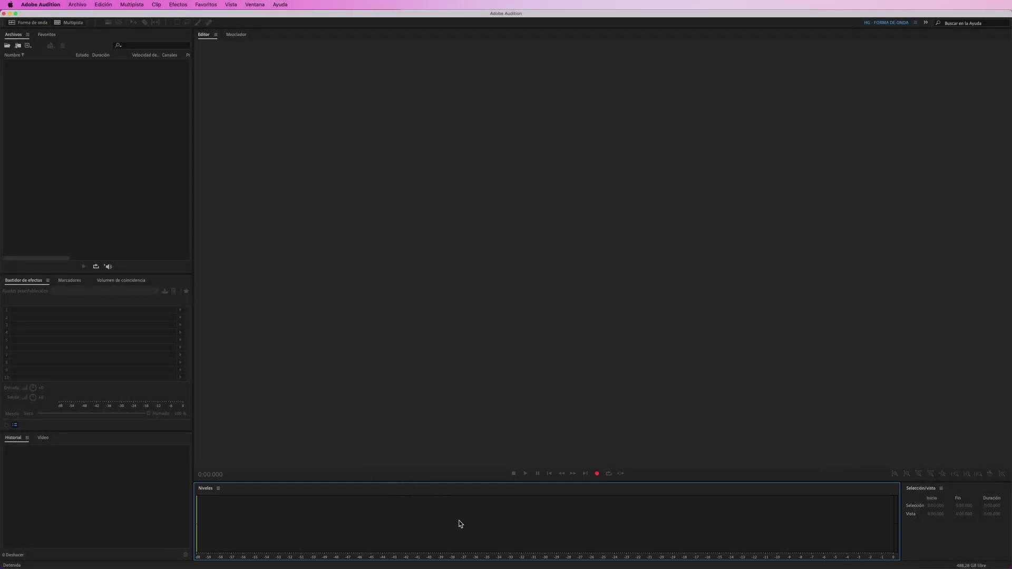
Step: Reopen the audio channel mapping preferences, set input channel 1 [L] to Audient iD14: Analogue 1 and apply
{"action": "left_click", "coordinate": [46, 4]}
{"action": "mouse_move", "coordinate": [51, 30]}
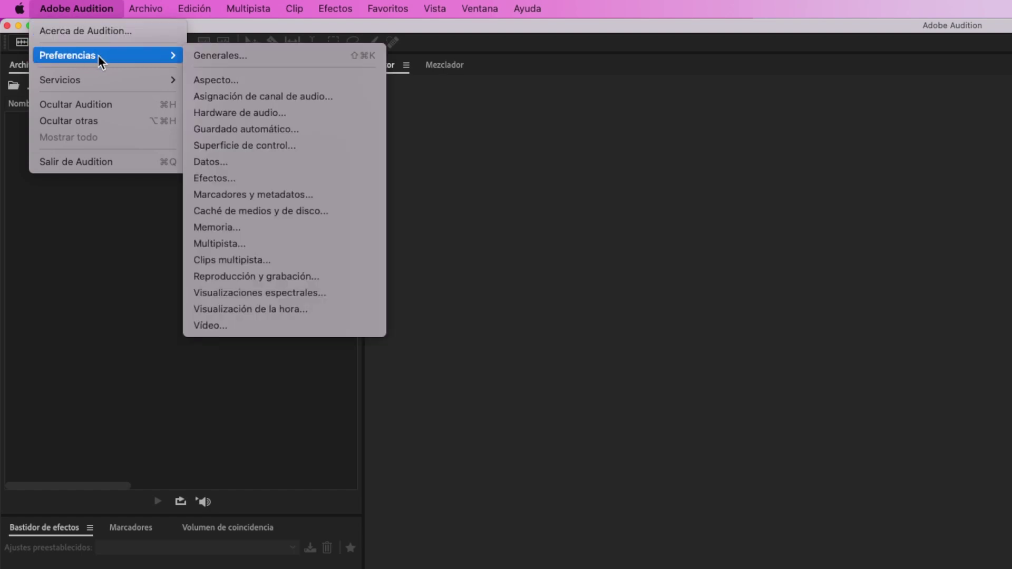
{"action": "left_click", "coordinate": [249, 94]}
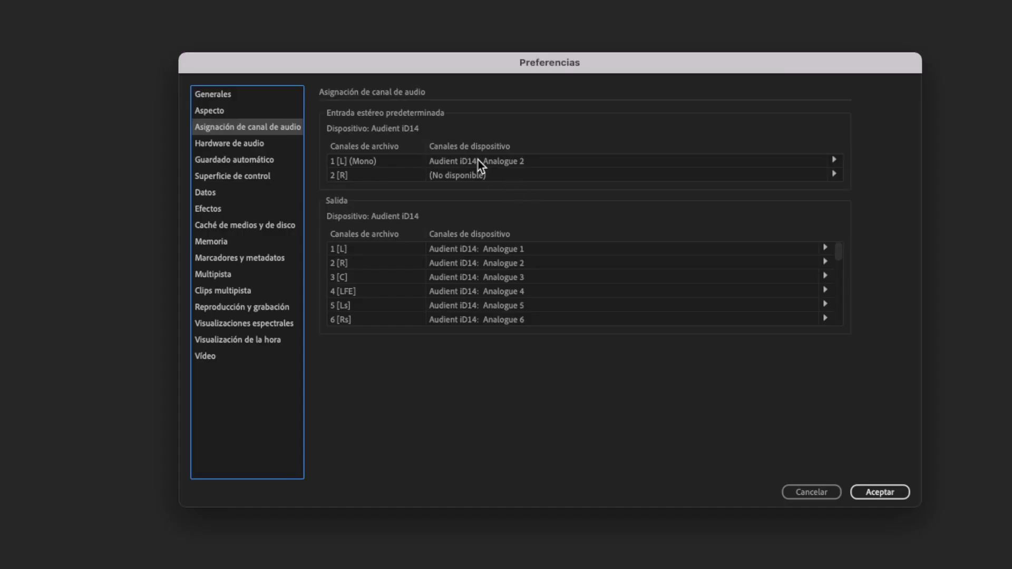
{"action": "left_click", "coordinate": [834, 158]}
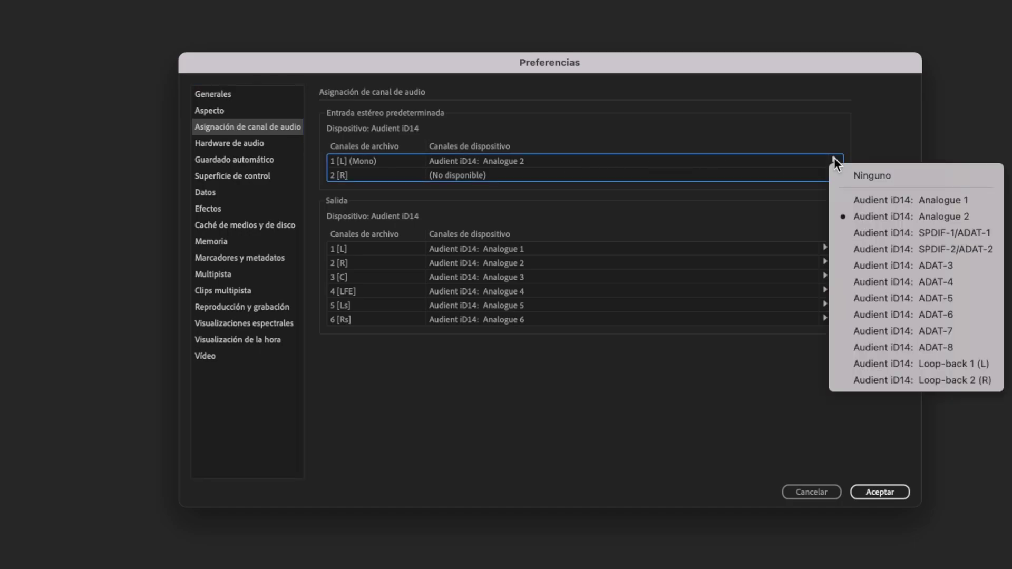
{"action": "left_click", "coordinate": [875, 200]}
{"action": "left_click", "coordinate": [884, 494]}
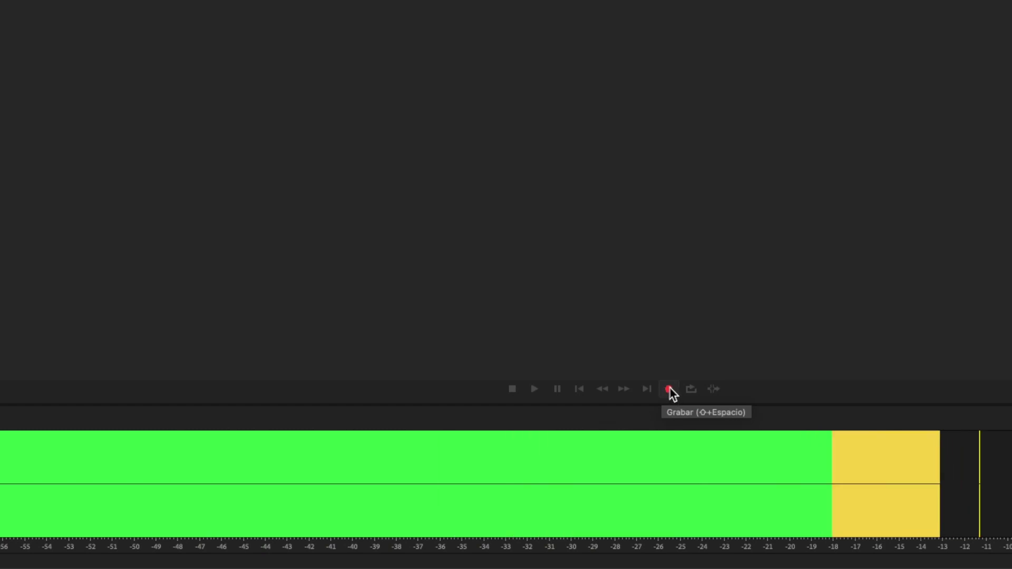
Step: Create a 48000 Hz, mono, 24-bit audio file named TEST and record about 9 seconds of voice into it
{"action": "left_click", "coordinate": [670, 390]}
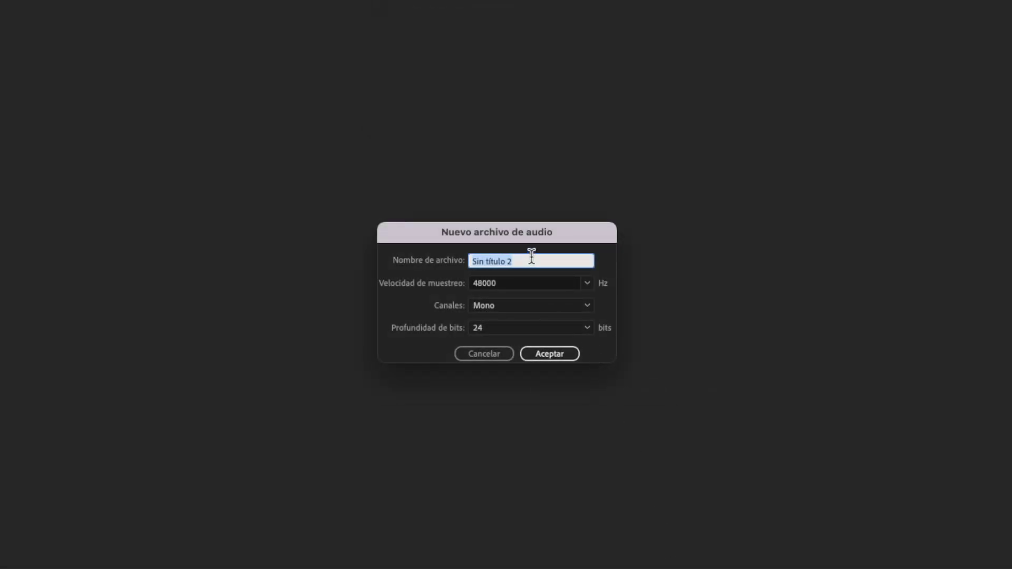
{"action": "type", "text": "TEST"}
{"action": "left_click", "coordinate": [543, 352]}
{"action": "key", "text": "shift+space"}
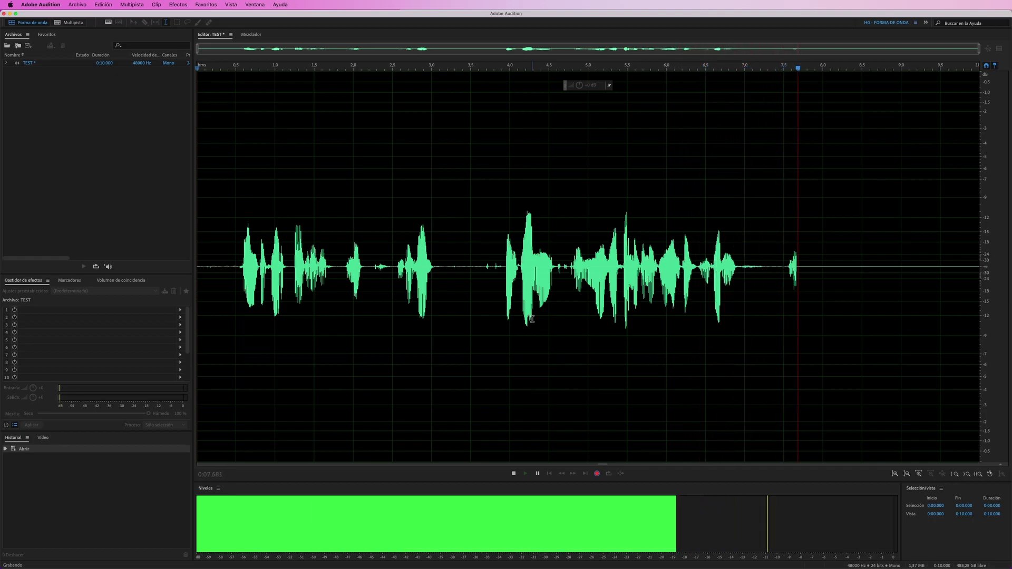
{"action": "key", "text": "space"}
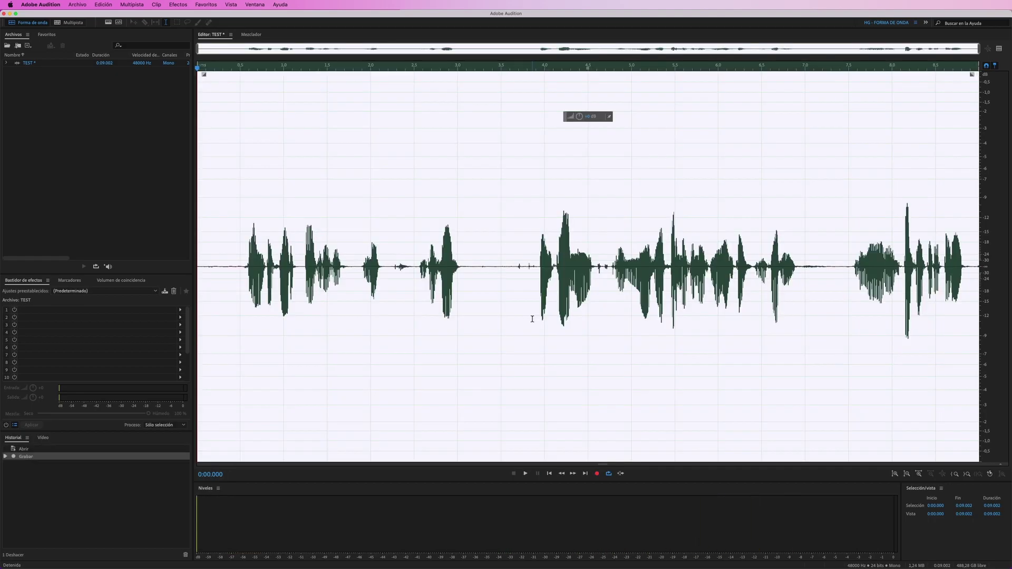
Step: Undo the recording and close the TEST file without saving it
{"action": "key", "text": "super+z"}
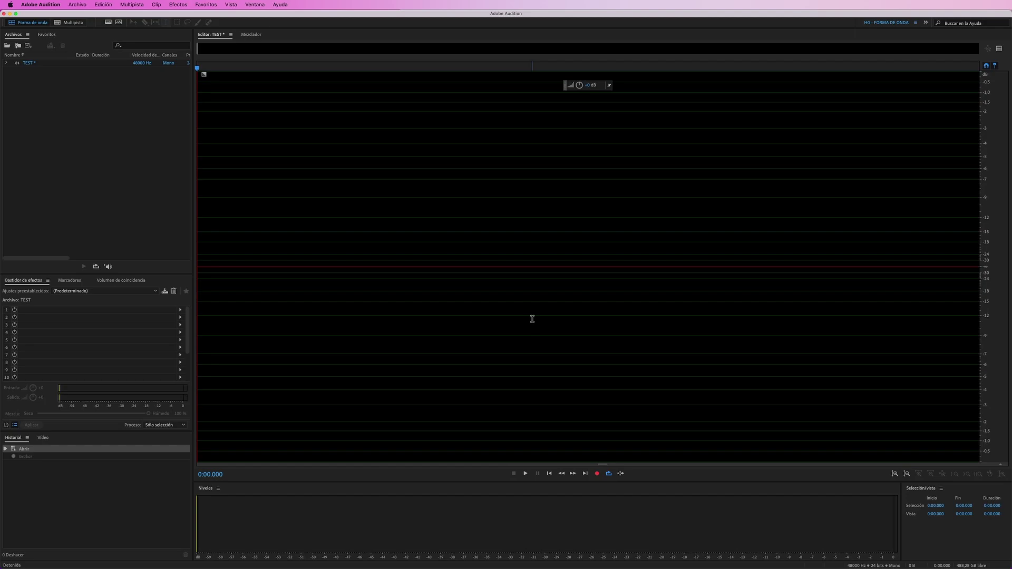
{"action": "left_click", "coordinate": [41, 64]}
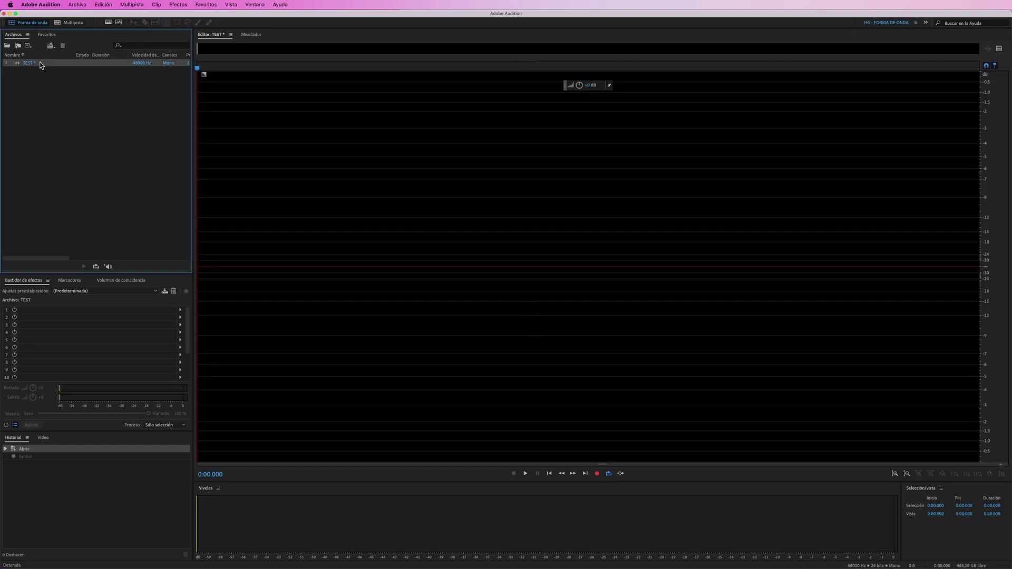
{"action": "key", "text": "super+w"}
{"action": "left_click", "coordinate": [508, 305]}
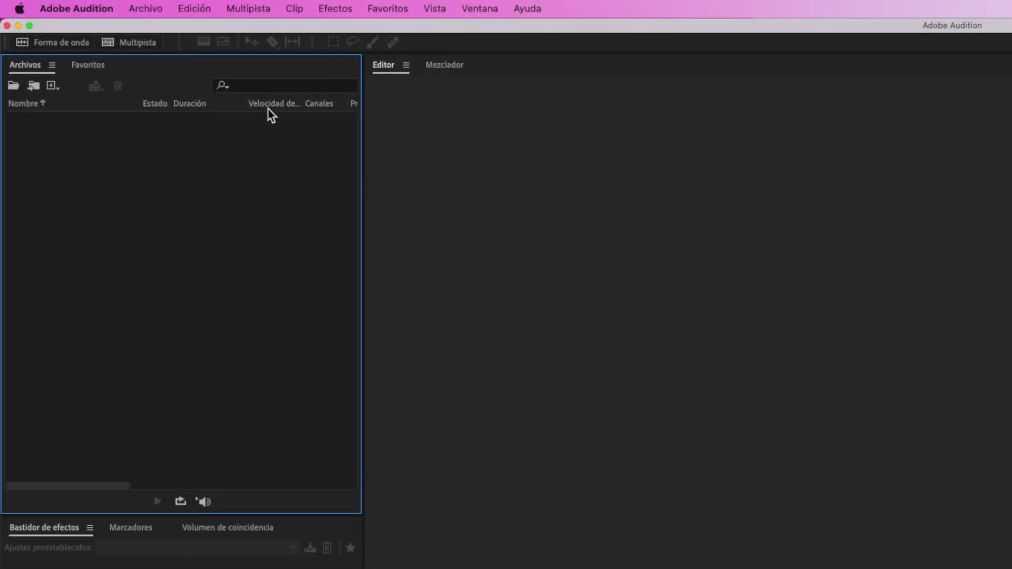
Step: Start a new audio file named TEST with a sample rate of 48000 Hz
{"action": "left_click", "coordinate": [151, 9]}
{"action": "mouse_move", "coordinate": [176, 31]}
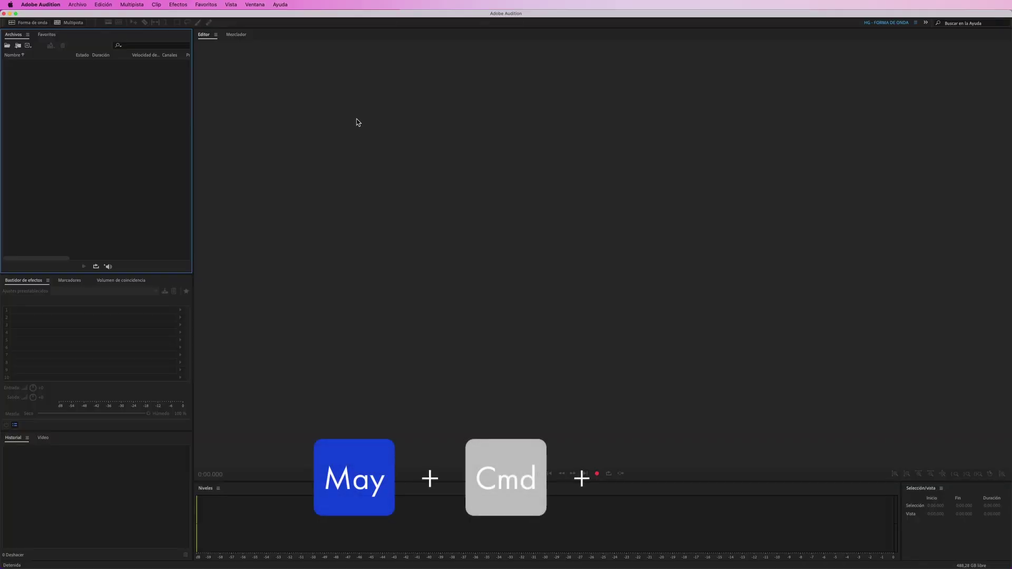
{"action": "key", "text": "shift+super+n"}
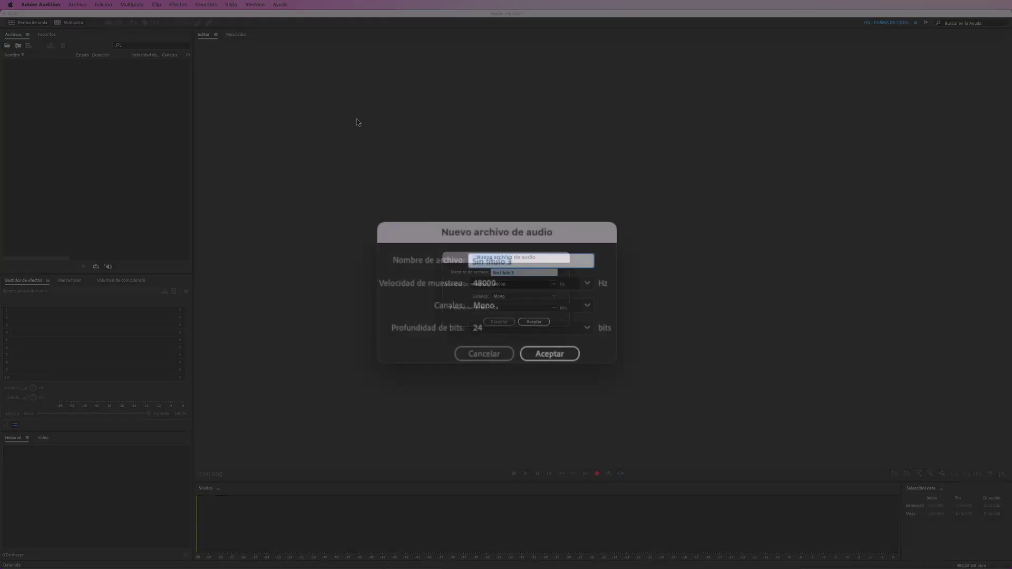
{"action": "type", "text": "TEST"}
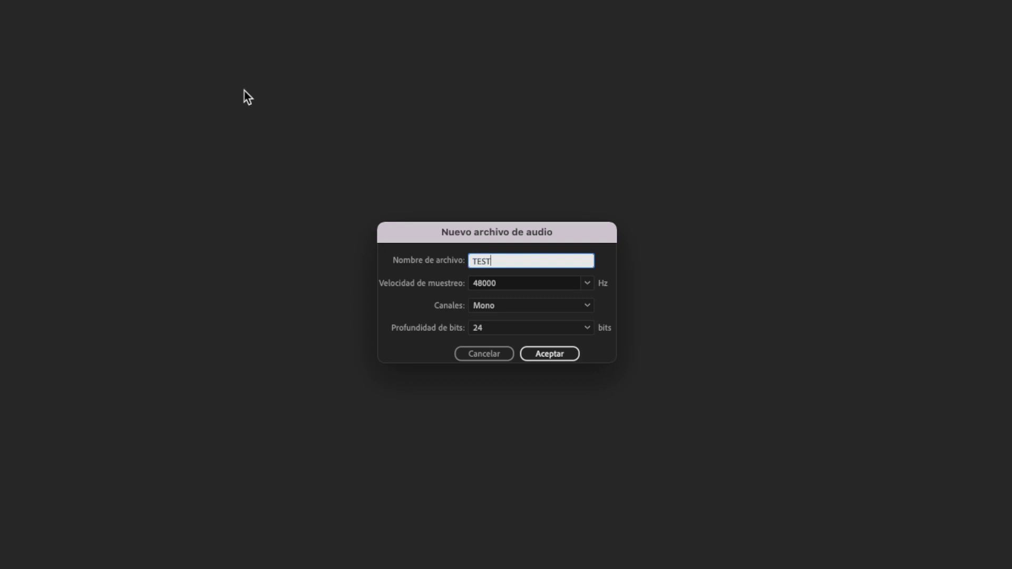
{"action": "left_click", "coordinate": [587, 285]}
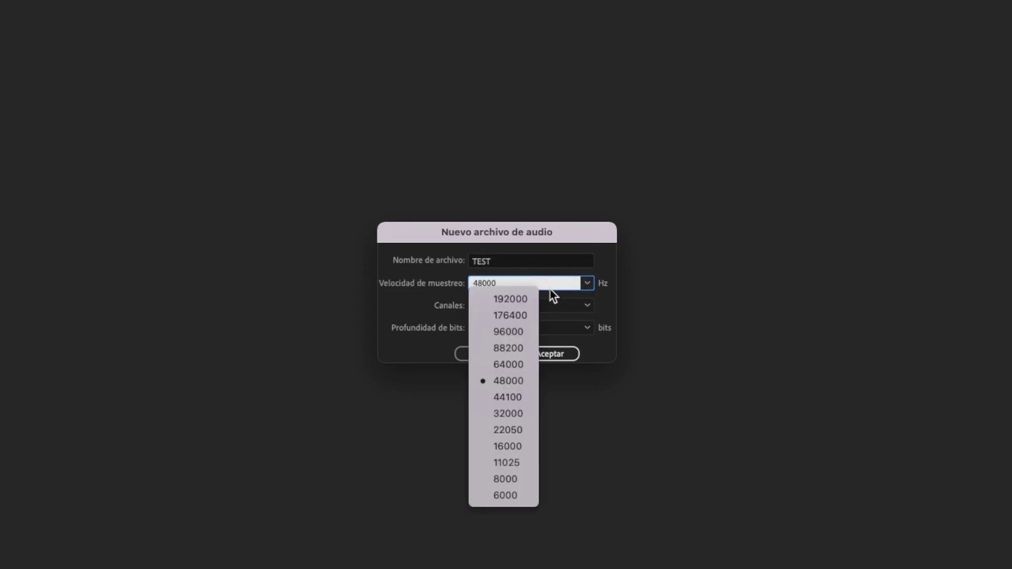
{"action": "left_click", "coordinate": [513, 381]}
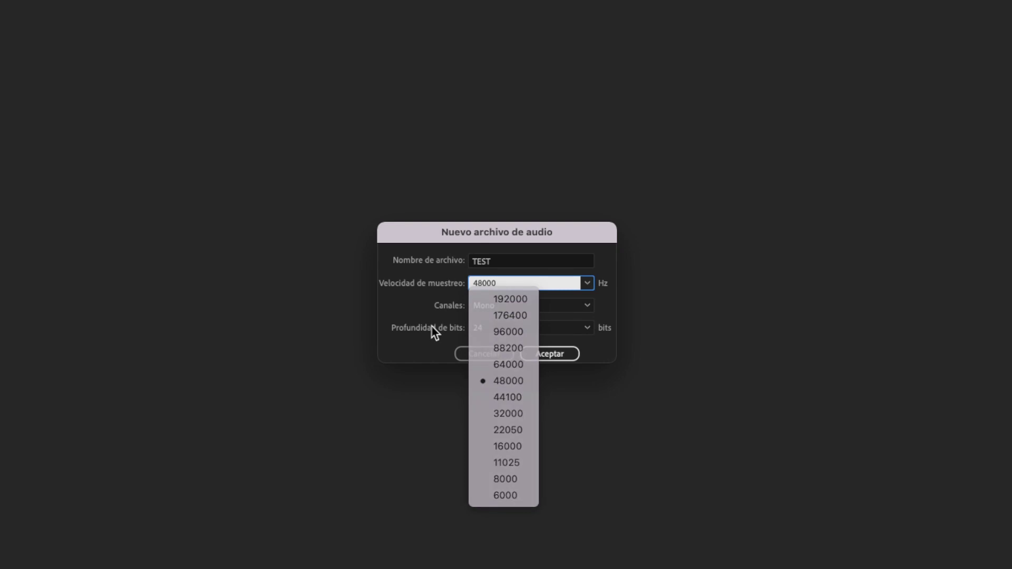
Step: Keep the new file's channels at Mono and bit depth at 24, and create the file
{"action": "left_click", "coordinate": [586, 331]}
{"action": "left_click", "coordinate": [407, 311]}
{"action": "left_click", "coordinate": [501, 306]}
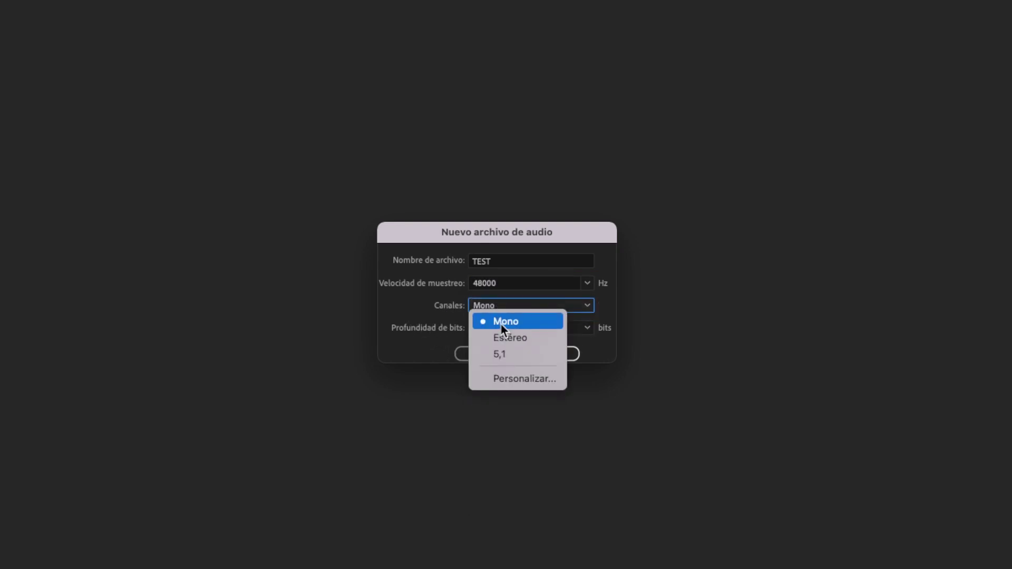
{"action": "left_click", "coordinate": [430, 310]}
{"action": "left_click", "coordinate": [492, 307]}
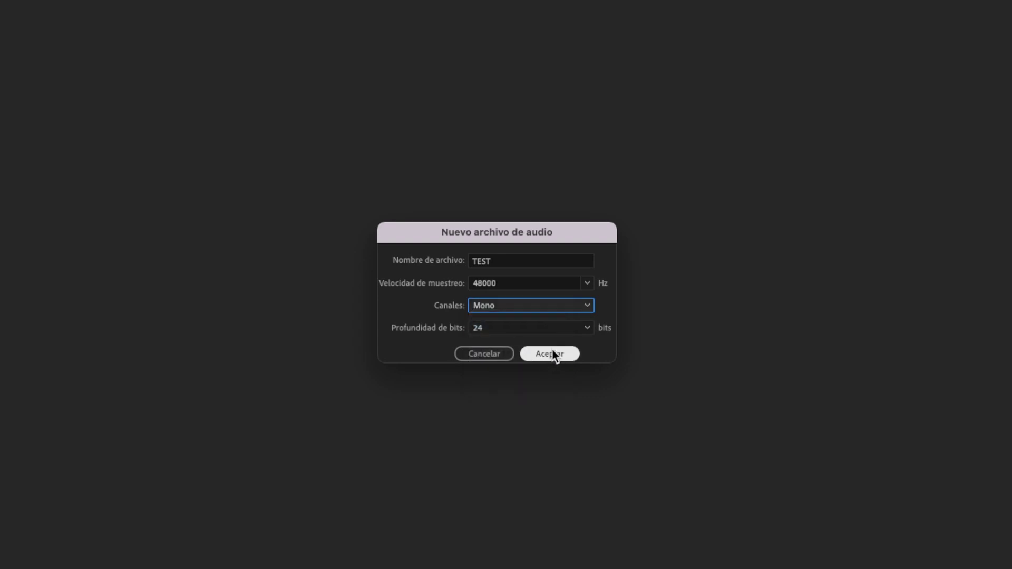
{"action": "left_click", "coordinate": [552, 352]}
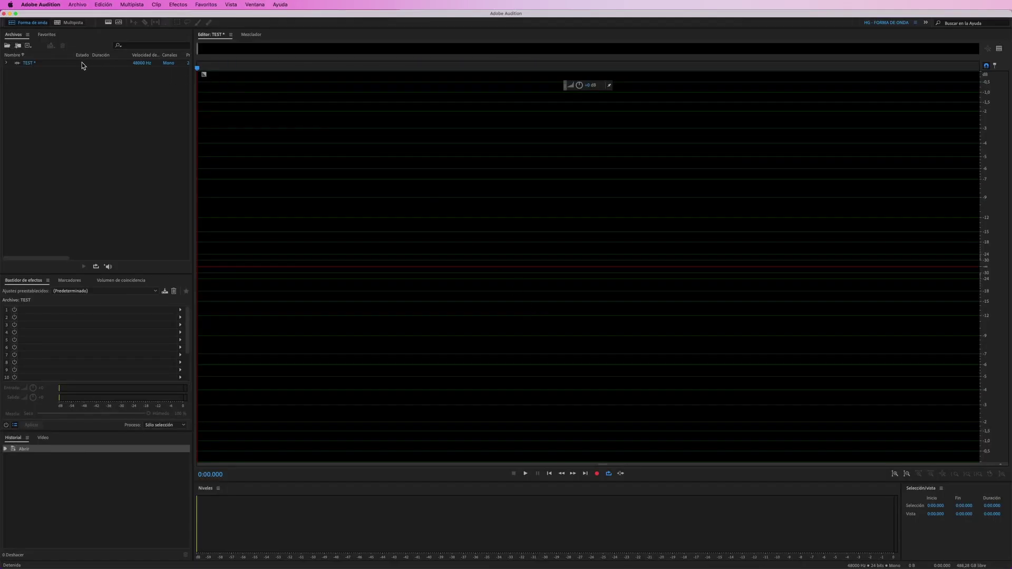
Step: Record about 3.6 seconds of voice into the empty TEST file and stop the recording
{"action": "left_click", "coordinate": [58, 62]}
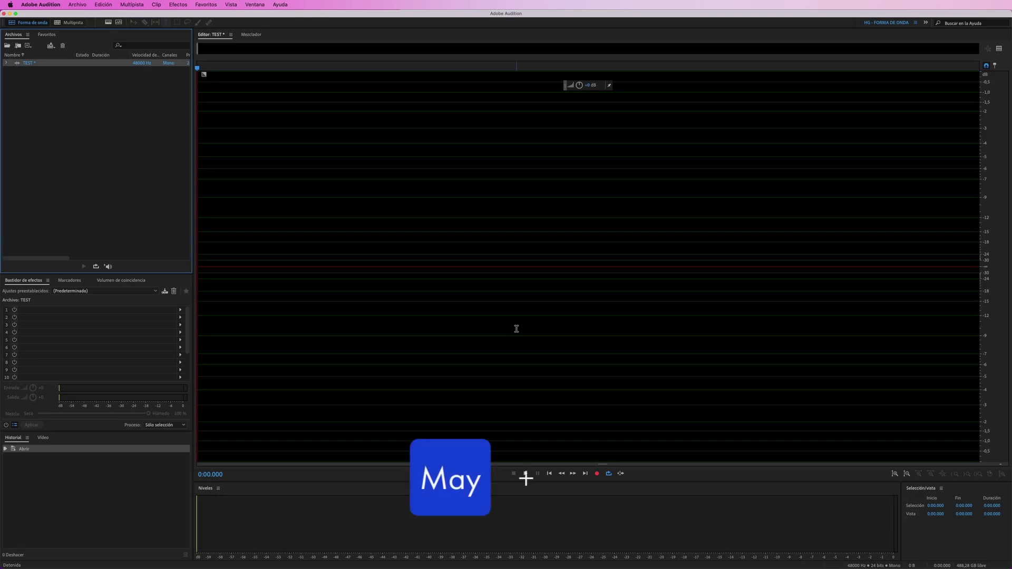
{"action": "key", "text": "shift+space"}
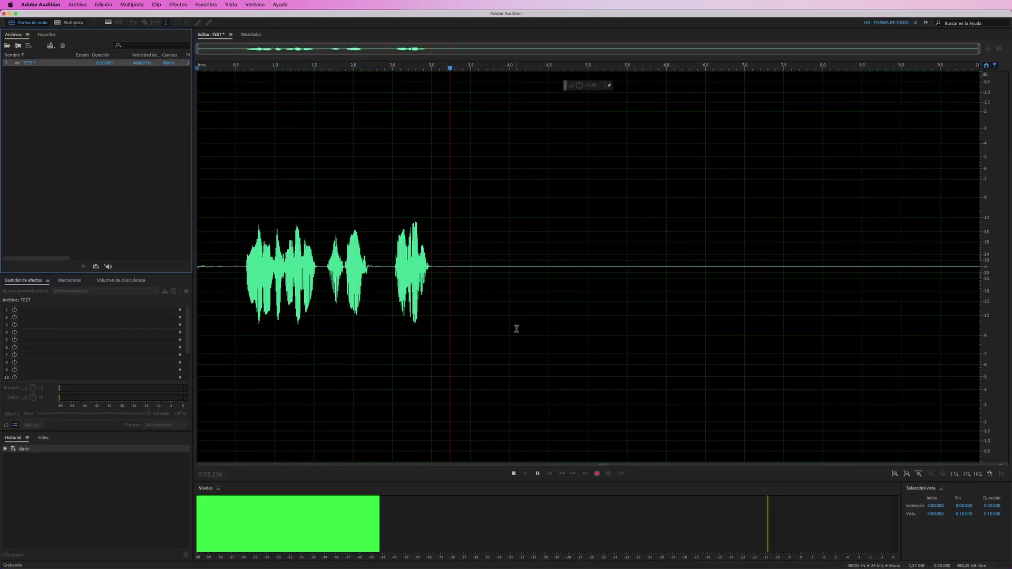
{"action": "key", "text": "space"}
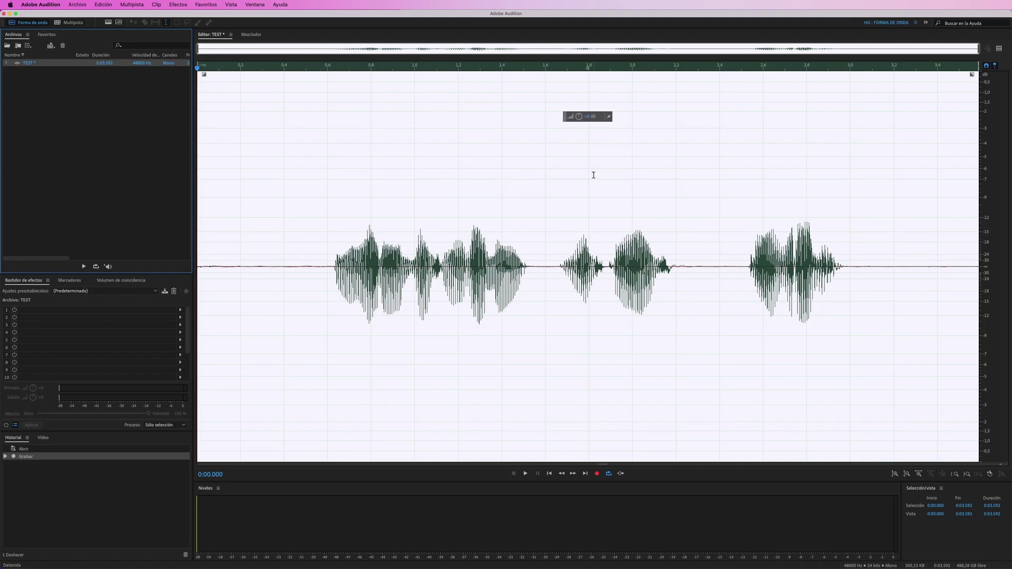
Step: Deselect the recorded waveform and place the playhead in the silence before the last spoken segment
{"action": "left_click", "coordinate": [547, 167]}
{"action": "left_click", "coordinate": [317, 182]}
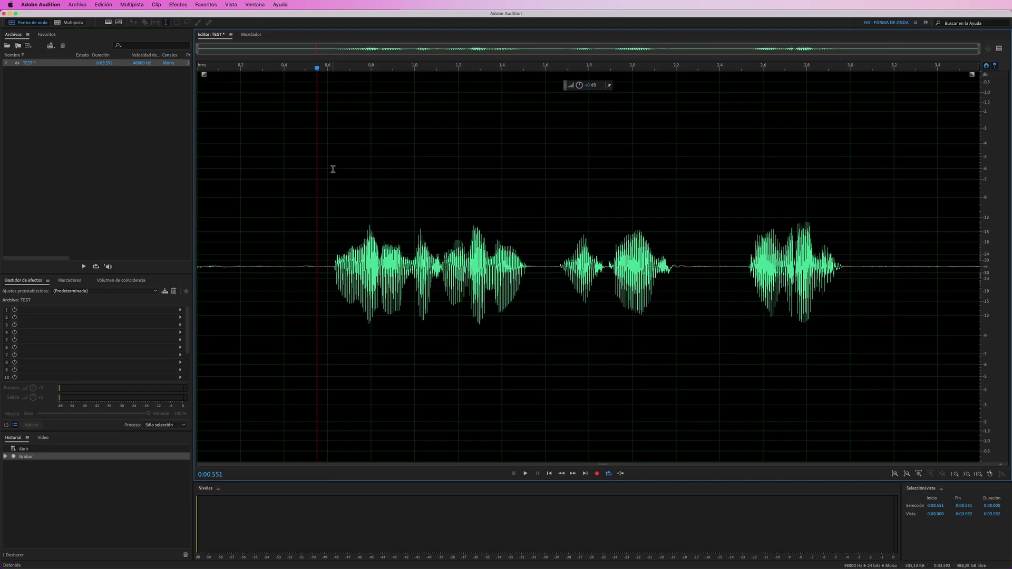
{"action": "left_click", "coordinate": [543, 178]}
{"action": "left_click", "coordinate": [711, 180]}
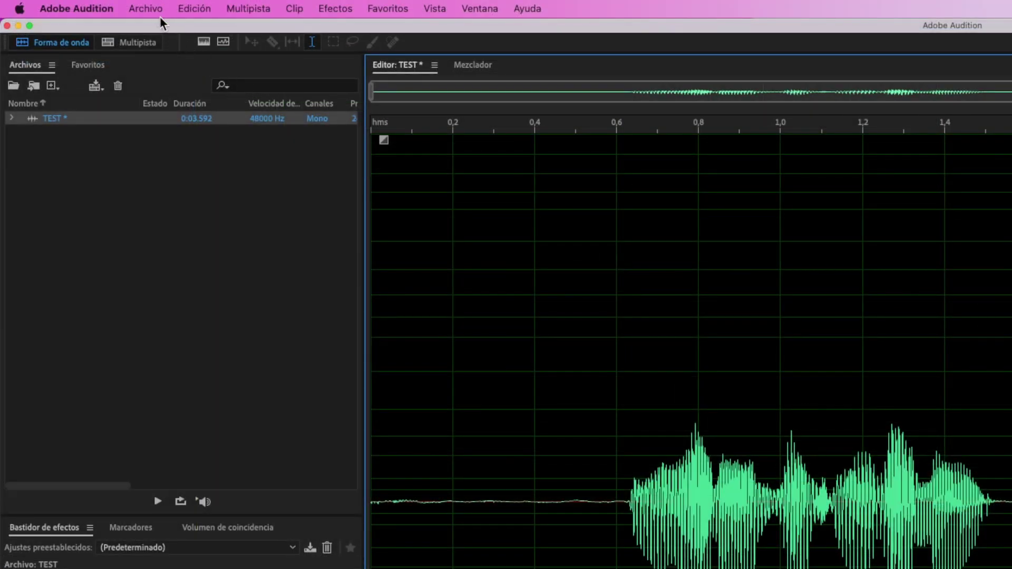
Step: Start saving the TEST recording under a new location and choose Escritorio as the destination folder
{"action": "left_click", "coordinate": [78, 4]}
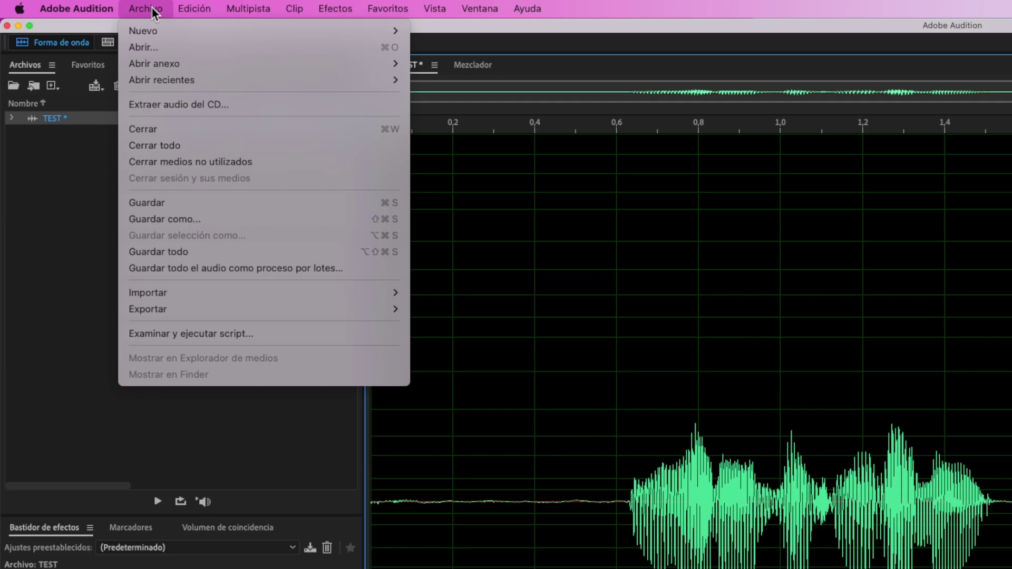
{"action": "left_click", "coordinate": [177, 219]}
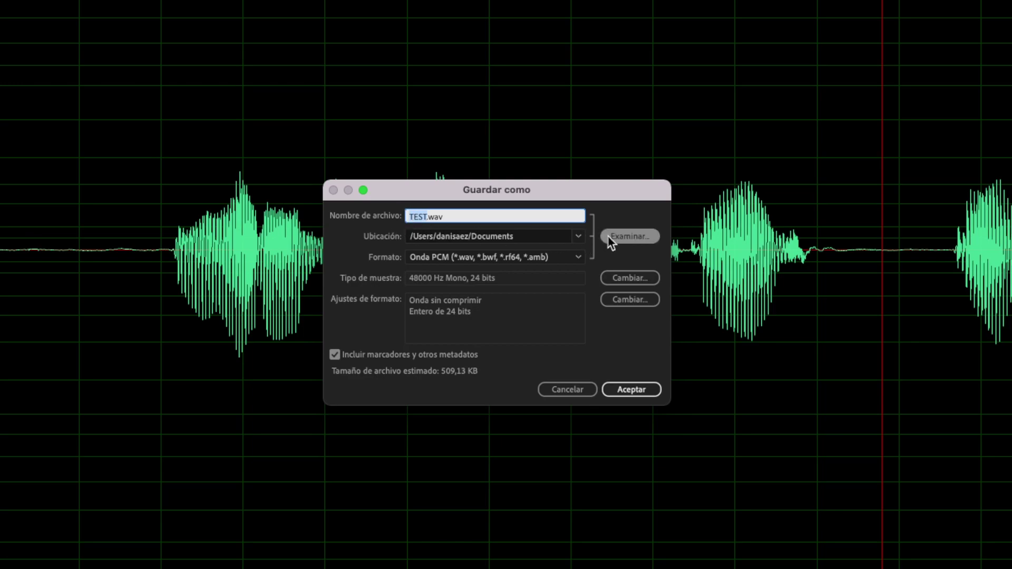
{"action": "left_click", "coordinate": [578, 237]}
{"action": "left_click", "coordinate": [573, 240]}
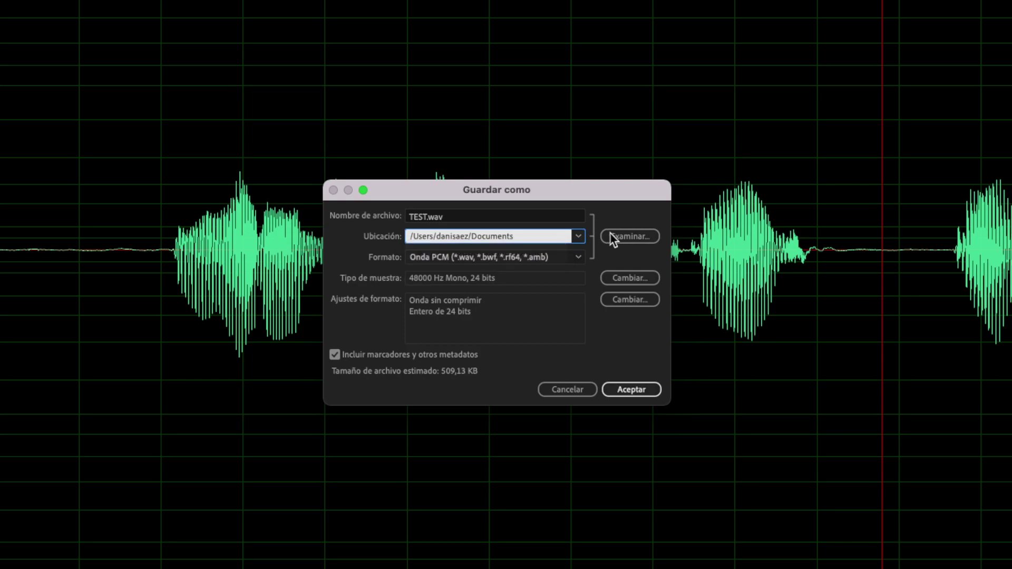
{"action": "left_click", "coordinate": [627, 240]}
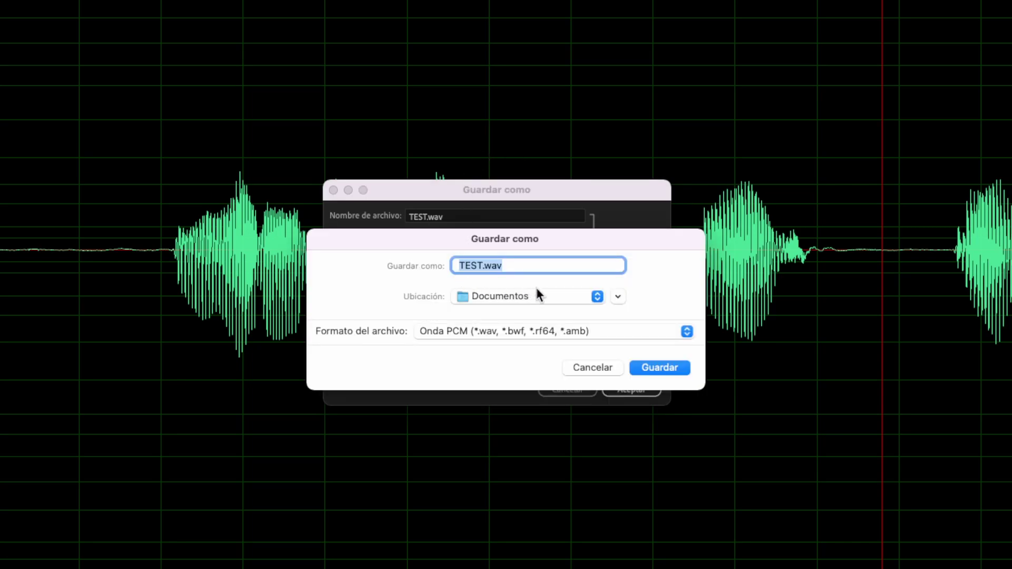
{"action": "left_click", "coordinate": [593, 295]}
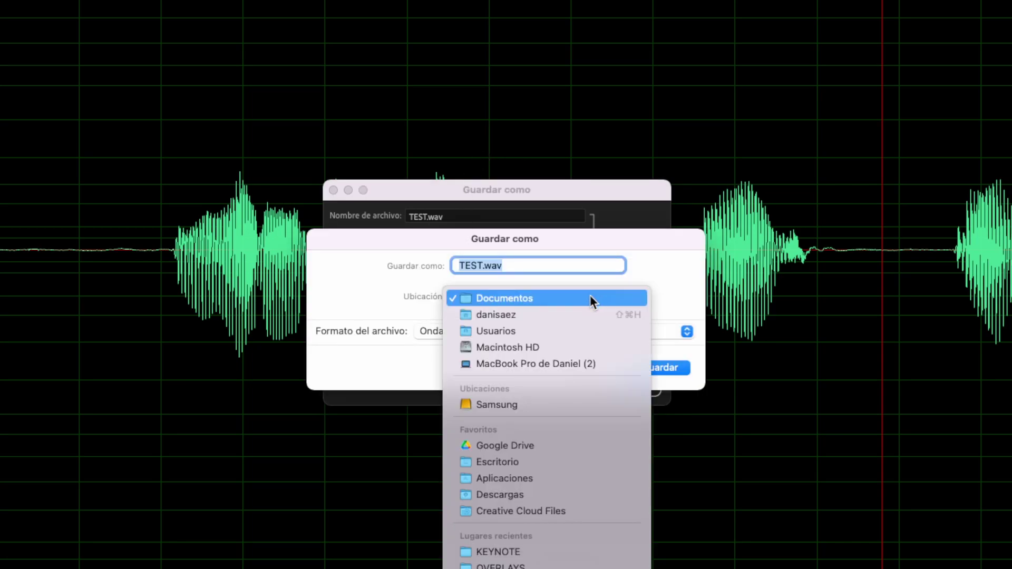
{"action": "left_click", "coordinate": [553, 461]}
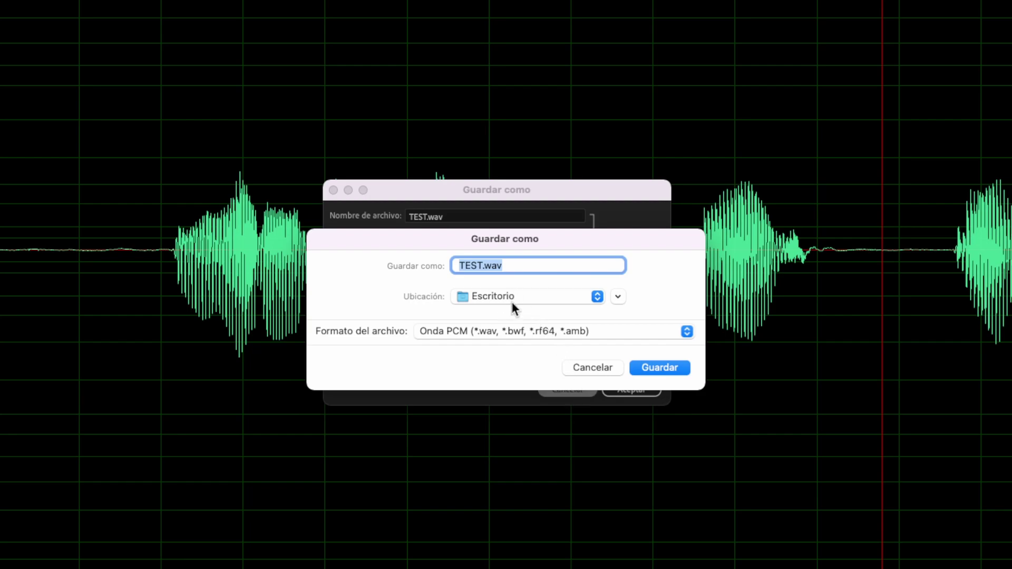
Step: Keep the name TEST.wav and the format Onda PCM, and save the recording with markers and metadata included
{"action": "left_click", "coordinate": [687, 332]}
{"action": "left_click", "coordinate": [686, 333]}
{"action": "left_click", "coordinate": [618, 298]}
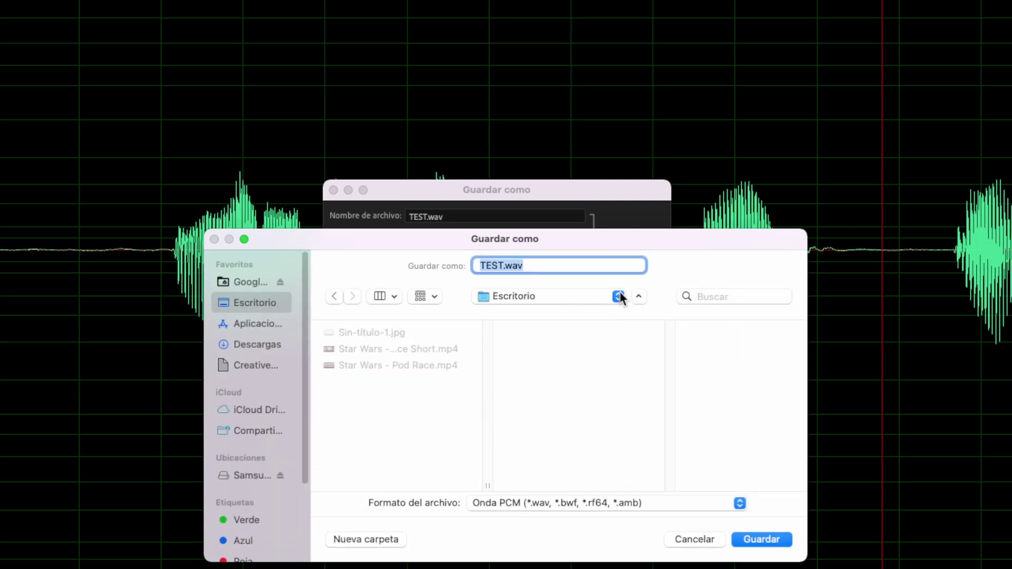
{"action": "left_click_drag", "start_coordinate": [626, 144], "coordinate": [624, 134]}
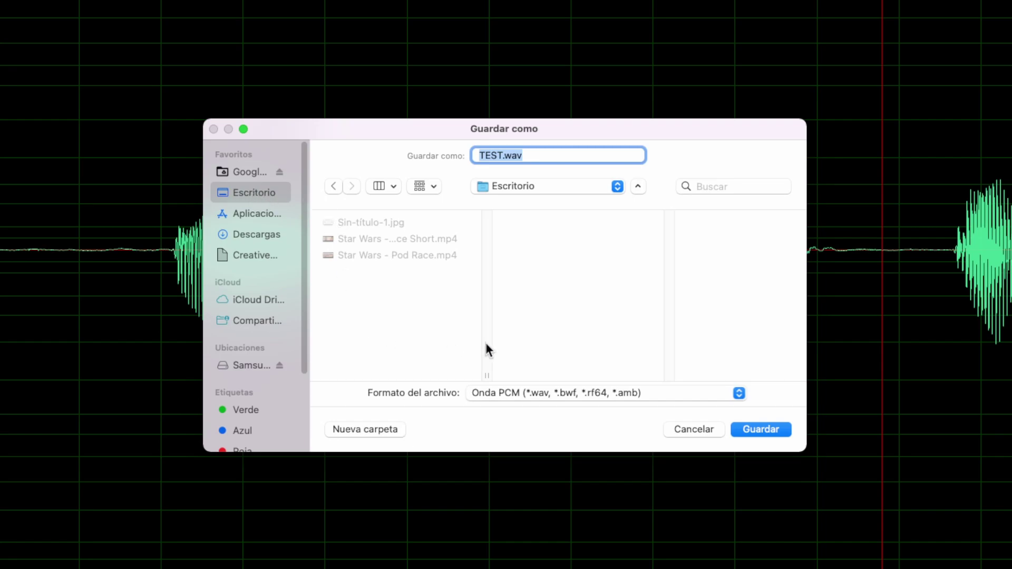
{"action": "left_click", "coordinate": [519, 392]}
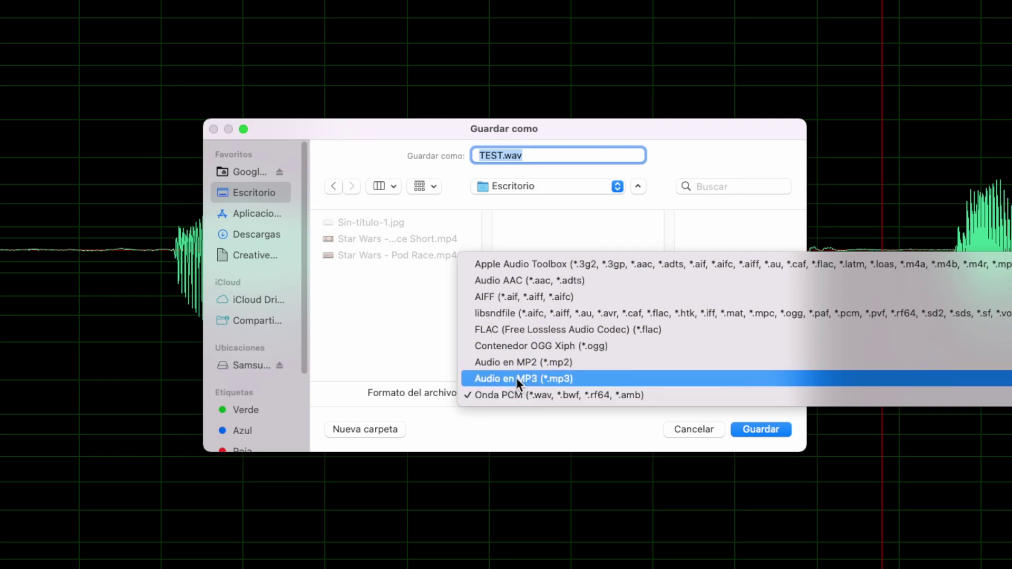
{"action": "left_click", "coordinate": [543, 420]}
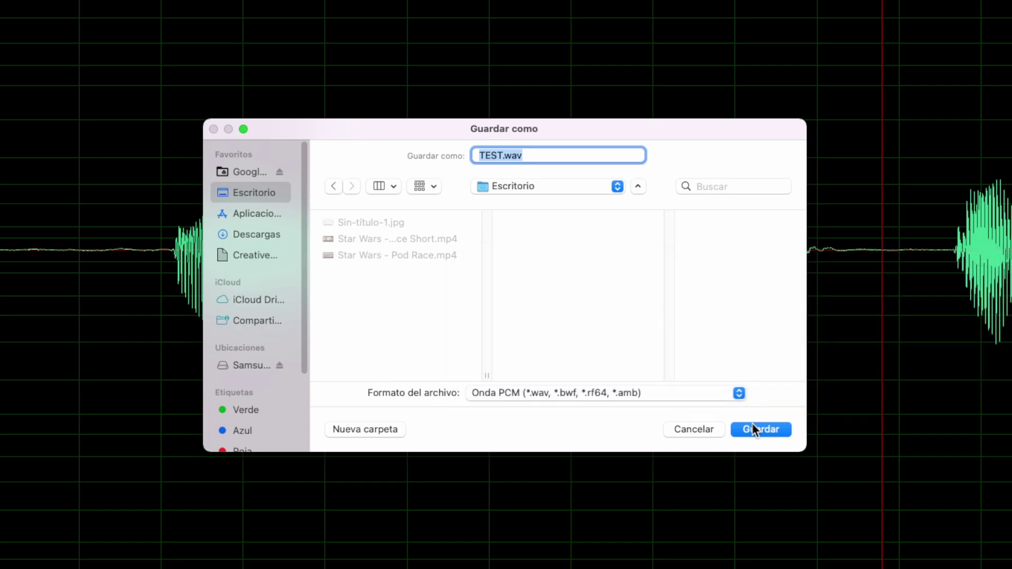
{"action": "left_click", "coordinate": [753, 426]}
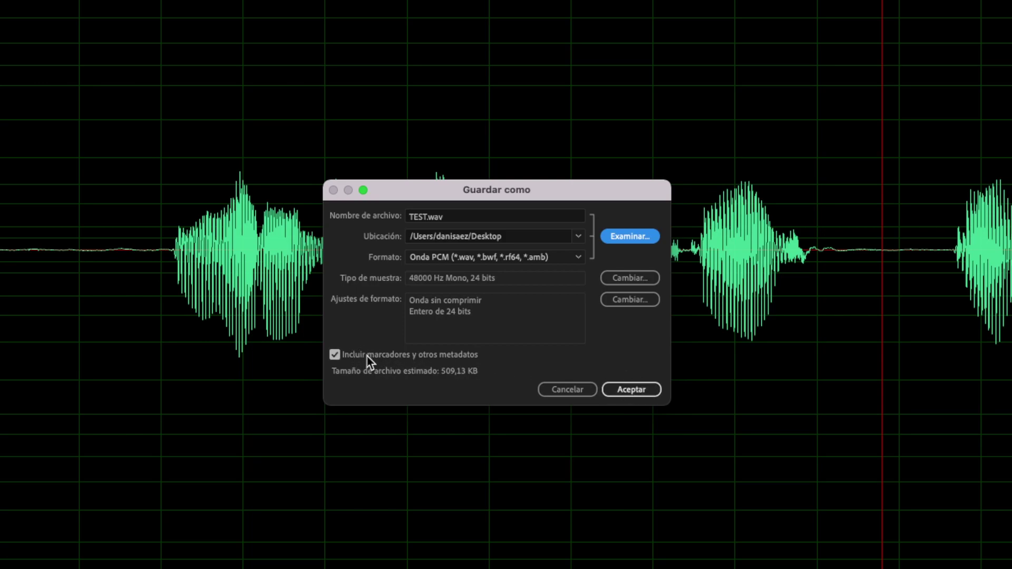
{"action": "left_click", "coordinate": [630, 390]}
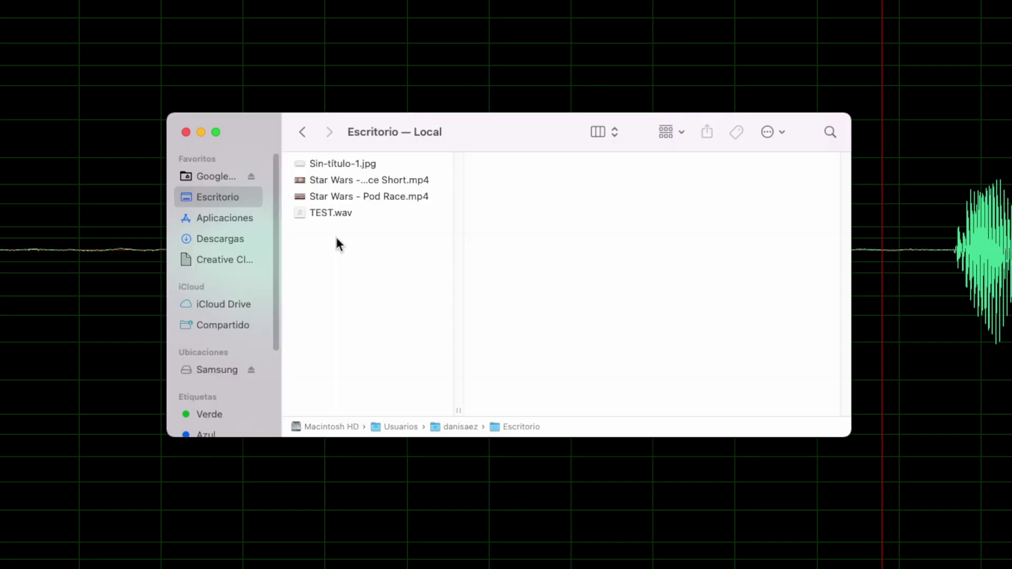
Step: Preview the saved TEST.wav from the Escritorio folder in Finder
{"action": "left_click", "coordinate": [326, 212]}
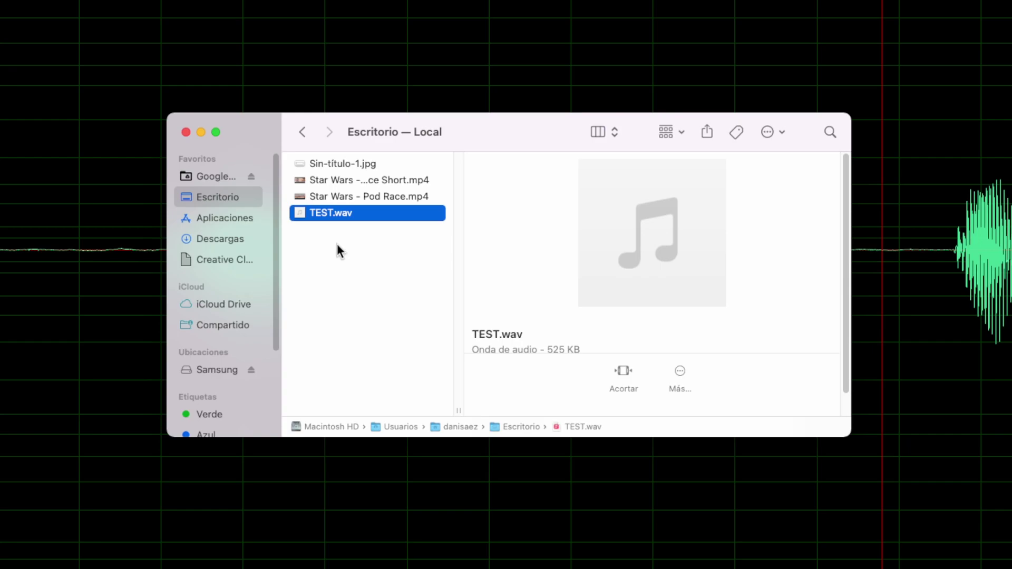
{"action": "key", "text": "space"}
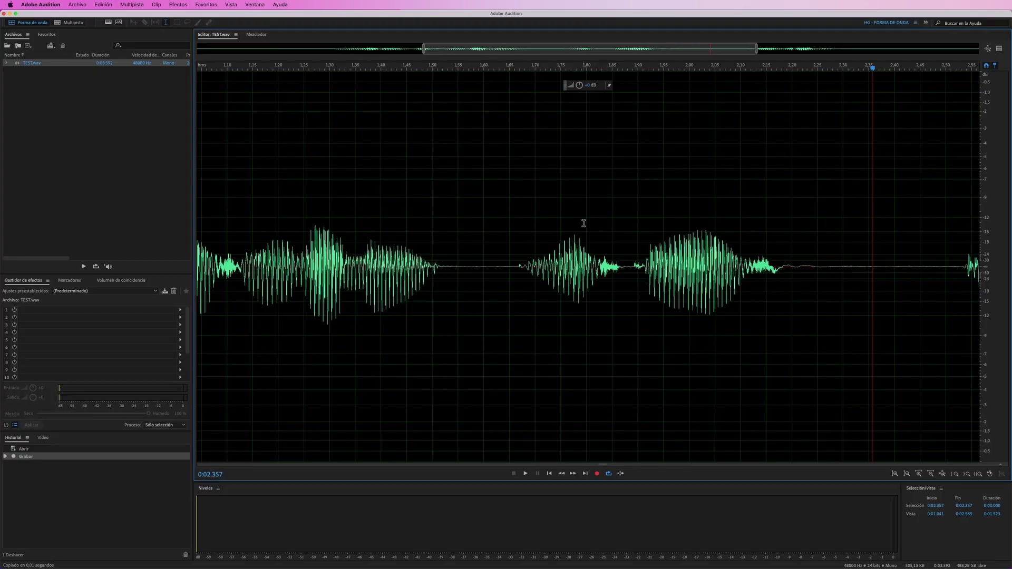
{"action": "scroll", "coordinate": [580, 220], "scroll_direction": "down", "scroll_amount": 4}
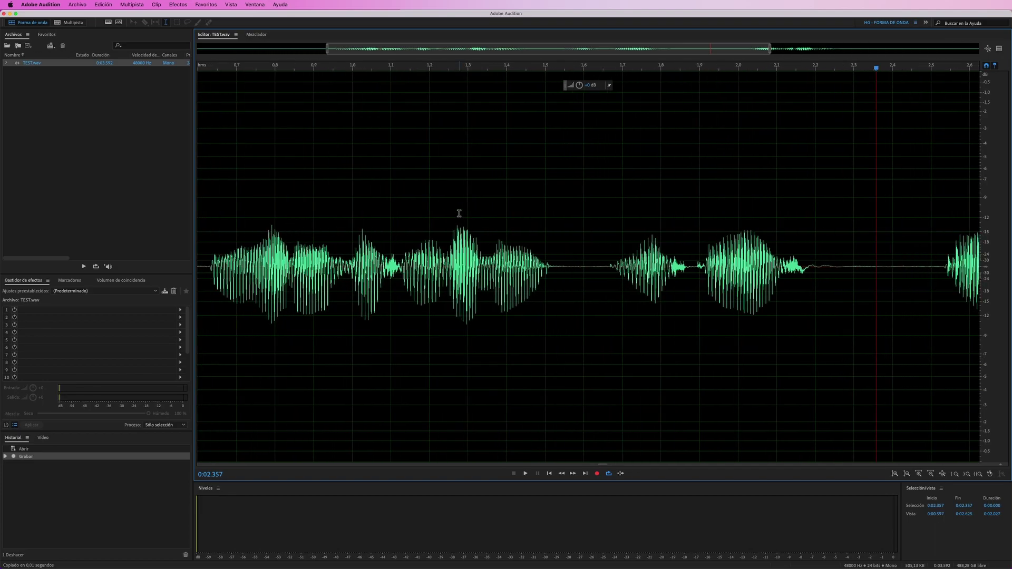
{"action": "scroll", "coordinate": [459, 214], "scroll_direction": "up", "scroll_amount": 6}
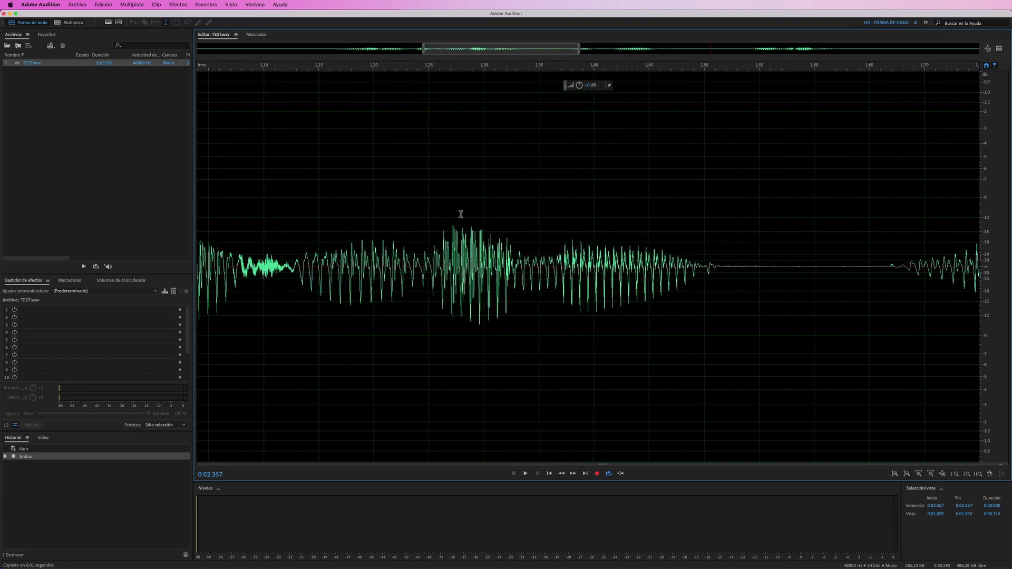
{"action": "scroll", "coordinate": [460, 214], "scroll_direction": "down", "scroll_amount": 5}
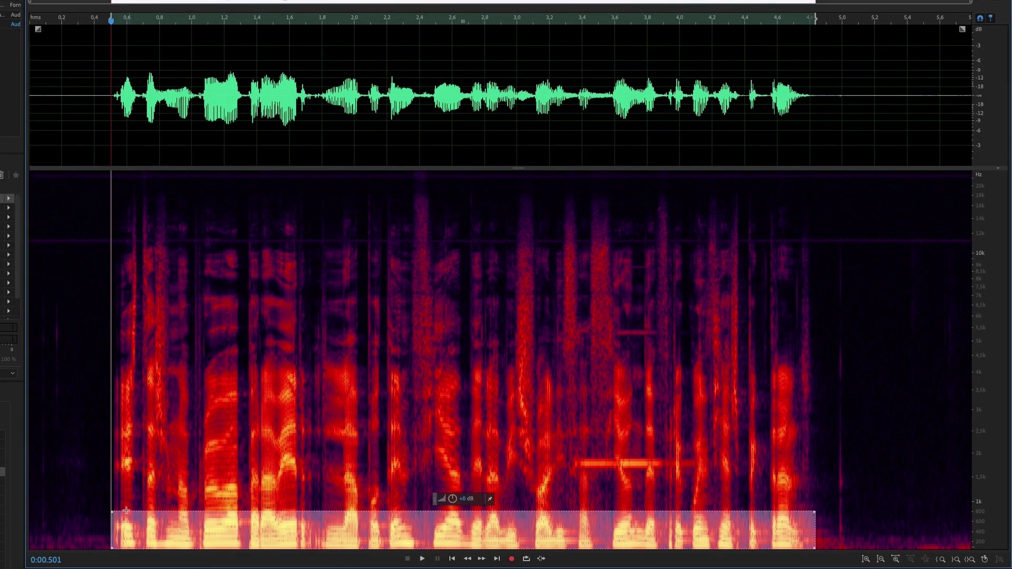
{"action": "left_click_drag", "start_coordinate": [572, 460], "coordinate": [701, 469]}
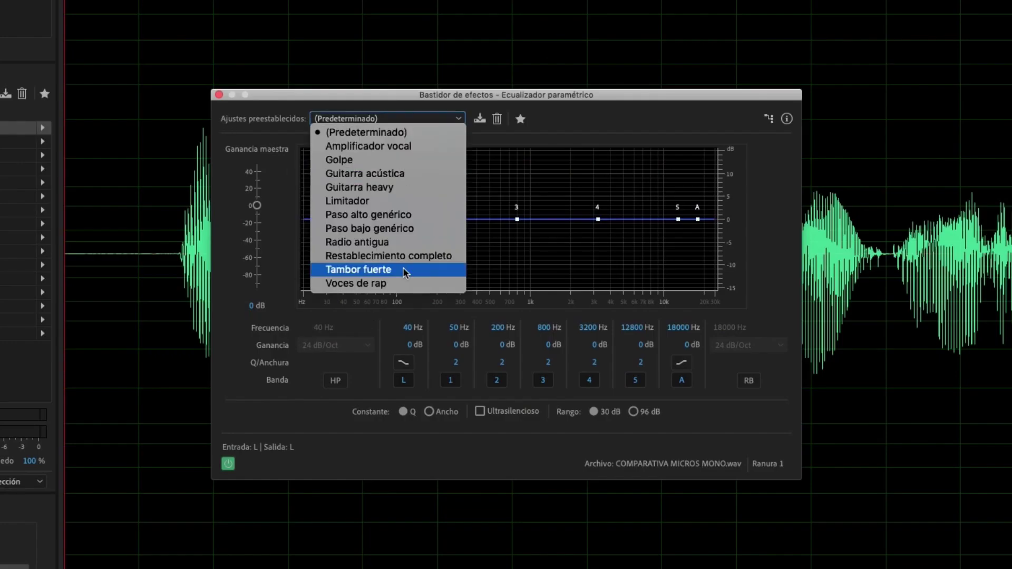
{"action": "left_click", "coordinate": [480, 125]}
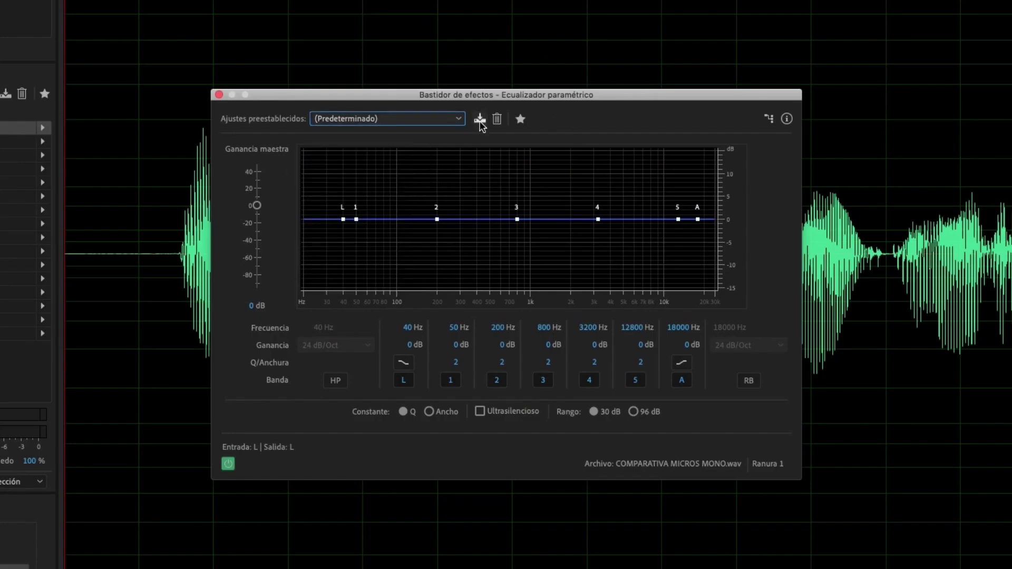
{"action": "key", "text": "space"}
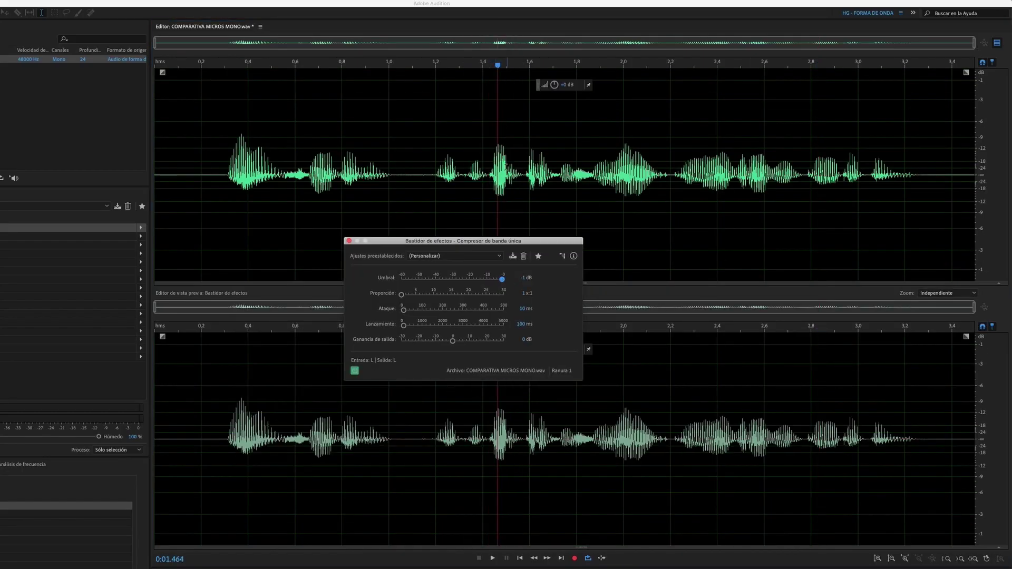
{"action": "mouse_move", "coordinate": [402, 301]}
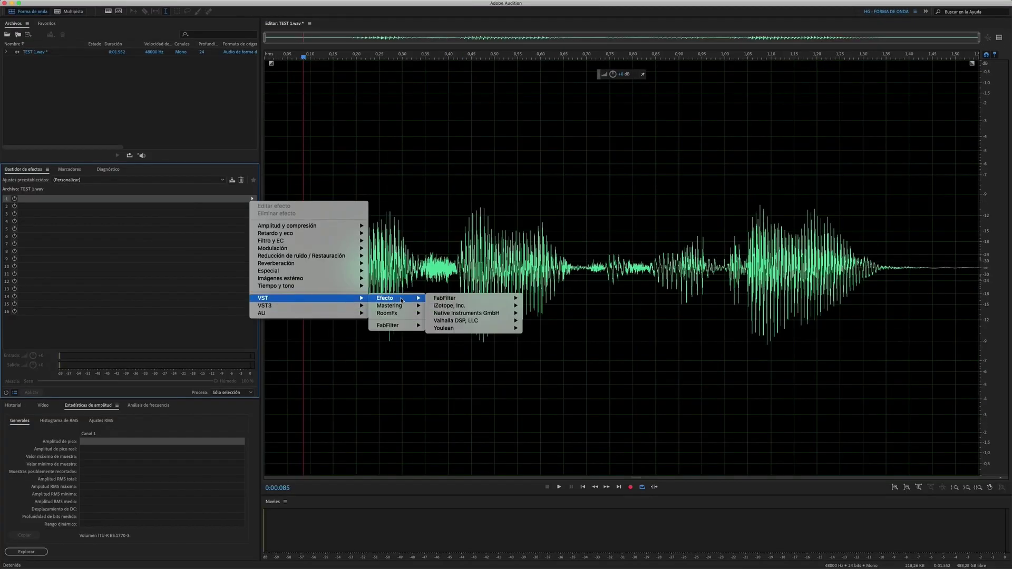
{"action": "mouse_move", "coordinate": [445, 298]}
{"action": "left_click", "coordinate": [485, 299]}
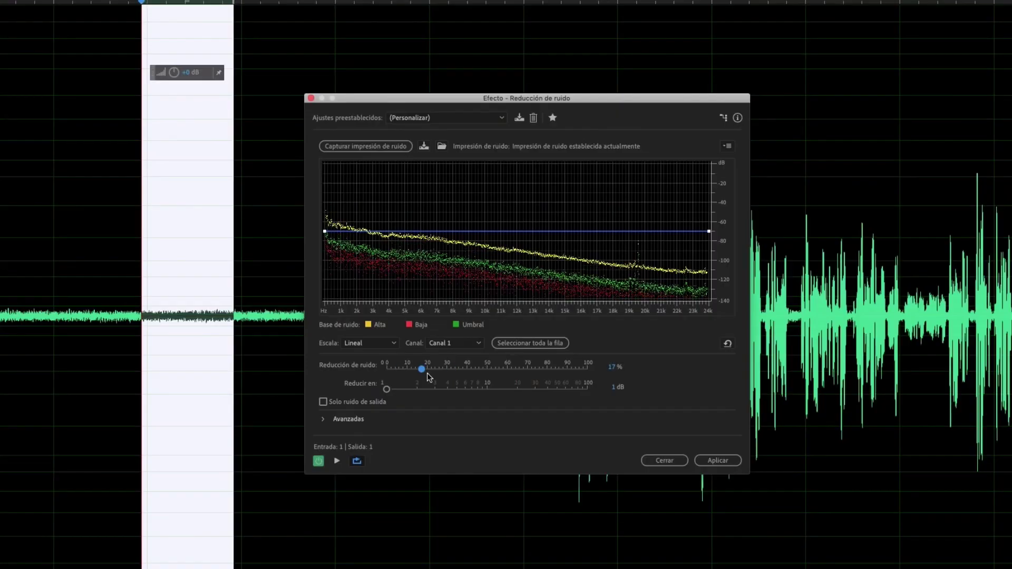
{"action": "left_click_drag", "start_coordinate": [425, 370], "coordinate": [587, 364]}
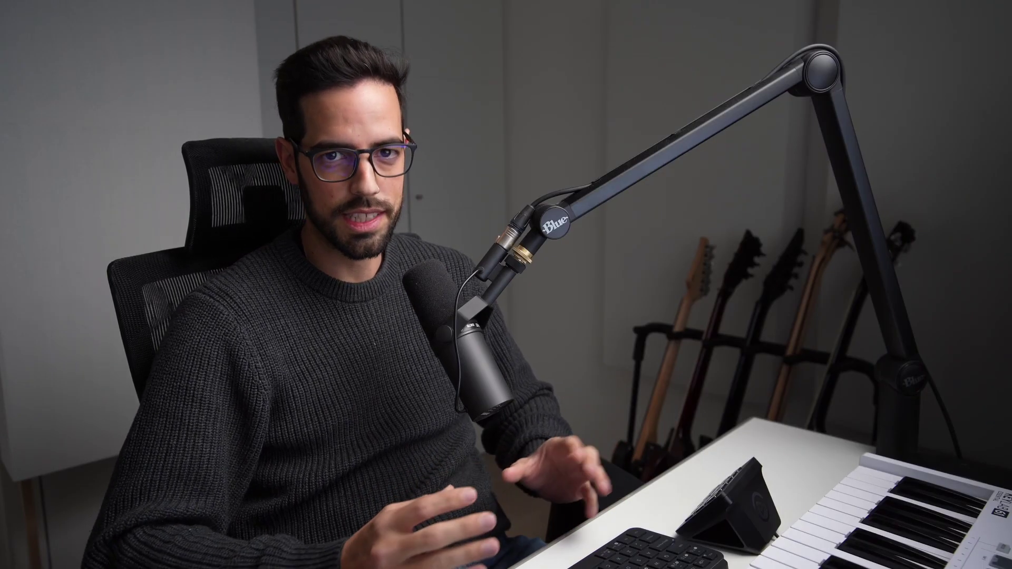
Step: Switch to the Hoy Grabo Adobe Audition course page in Chrome and look through modules 5 and 6 and the student reviews
{"action": "left_click", "coordinate": [481, 295]}
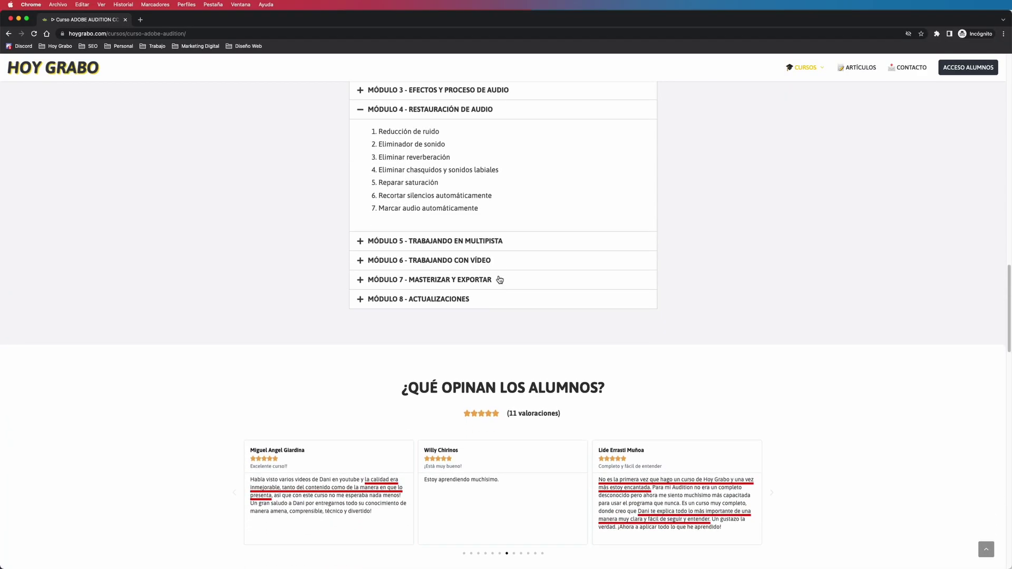
{"action": "left_click", "coordinate": [492, 241]}
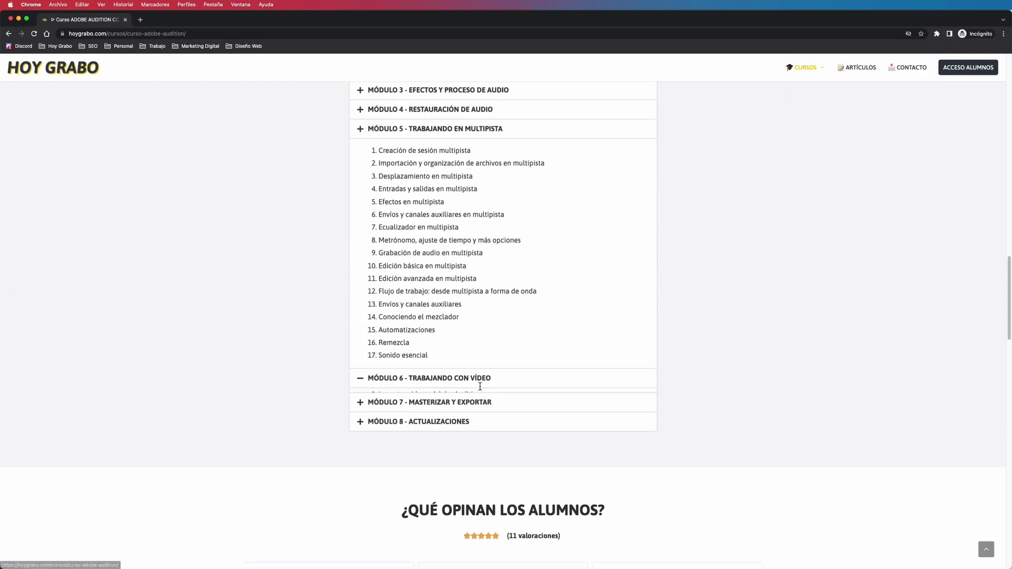
{"action": "left_click", "coordinate": [481, 389]}
{"action": "scroll", "coordinate": [738, 308], "scroll_direction": "down", "scroll_amount": 2}
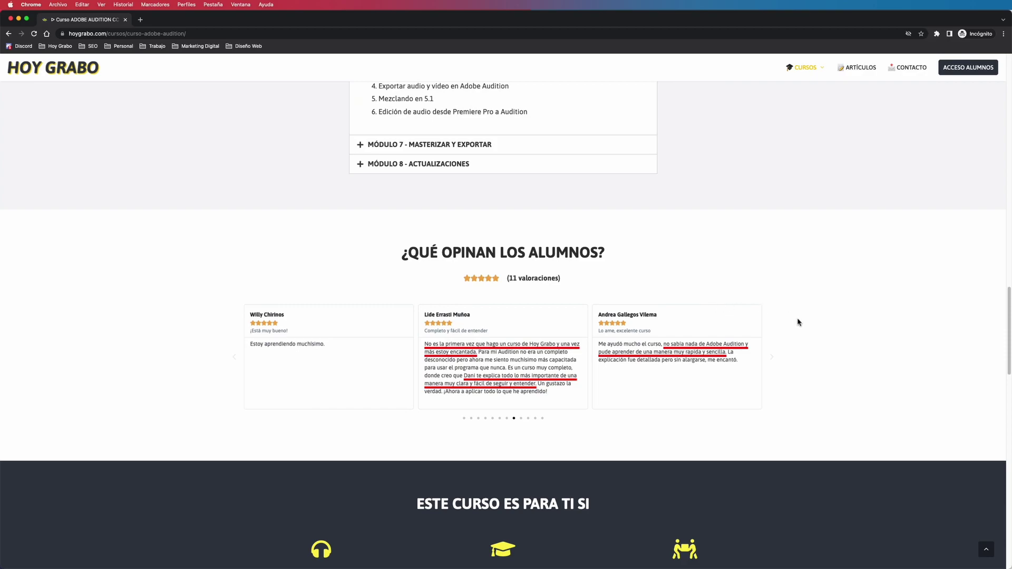
{"action": "left_click", "coordinate": [771, 358]}
{"action": "left_click", "coordinate": [776, 363]}
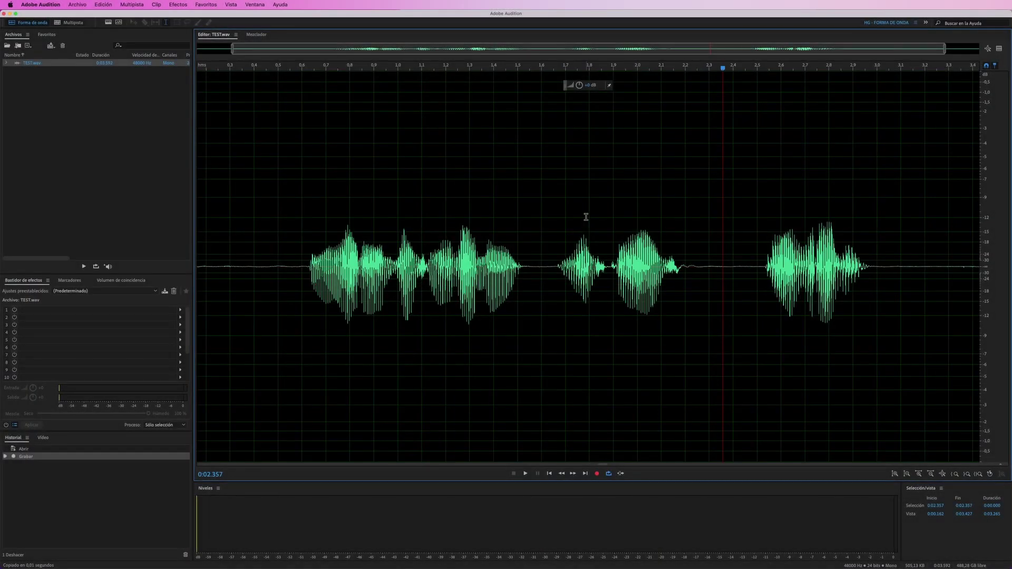
Step: Zoom in and out on the TEST.wav waveform around the 1.3-second mark in Audition
{"action": "scroll", "coordinate": [584, 216], "scroll_direction": "up", "scroll_amount": 3}
{"action": "scroll", "coordinate": [503, 222], "scroll_direction": "down", "scroll_amount": 2}
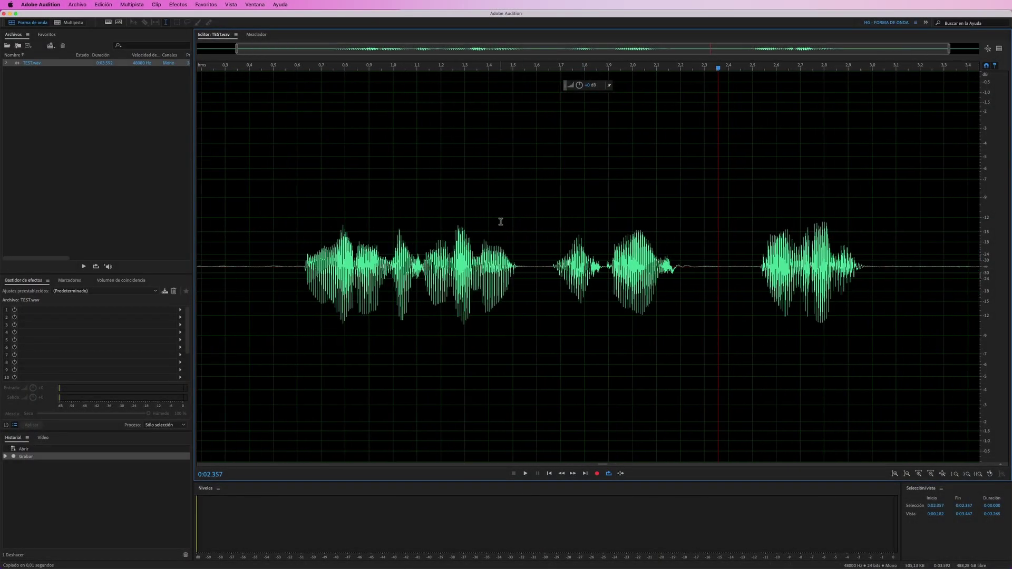
{"action": "scroll", "coordinate": [460, 213], "scroll_direction": "up", "scroll_amount": 10}
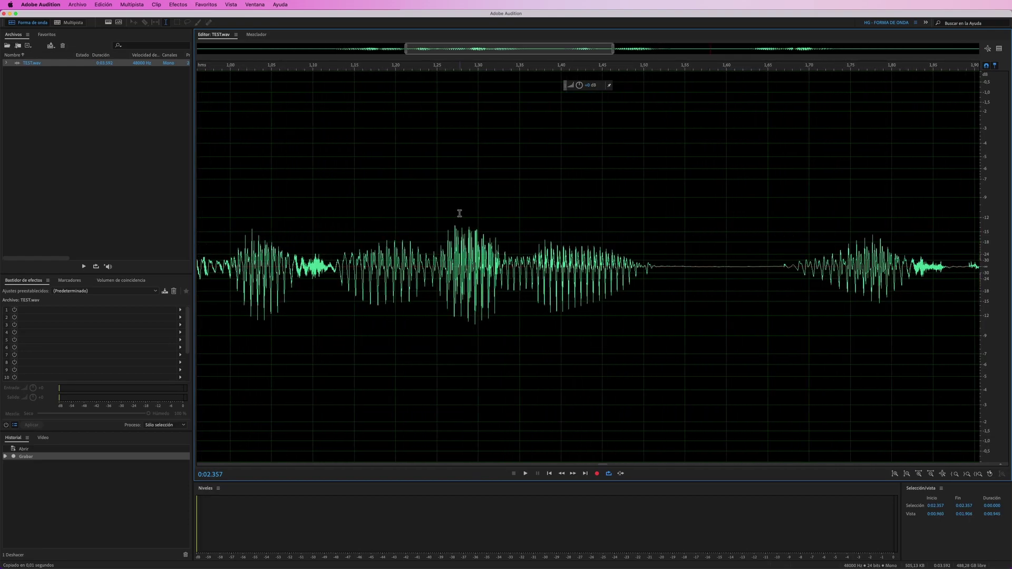
{"action": "scroll", "coordinate": [460, 214], "scroll_direction": "down", "scroll_amount": 4}
{"action": "scroll", "coordinate": [461, 214], "scroll_direction": "up", "scroll_amount": 3}
{"action": "scroll", "coordinate": [461, 215], "scroll_direction": "up", "scroll_amount": 2}
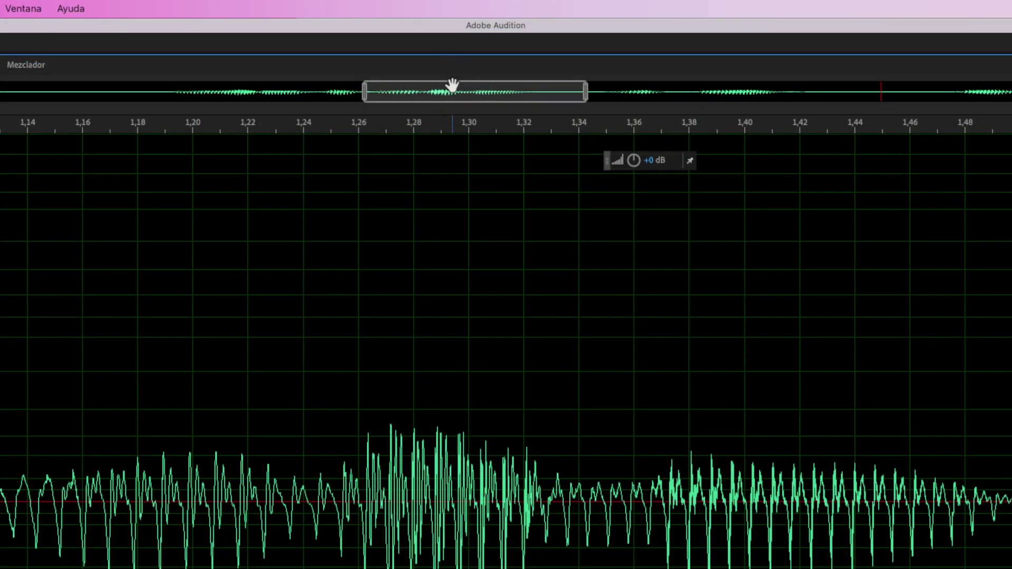
Step: Move and resize the visible range in the waveform overview to inspect the first part, the whole recording and the last spoken segment
{"action": "left_click_drag", "start_coordinate": [460, 93], "coordinate": [407, 93]}
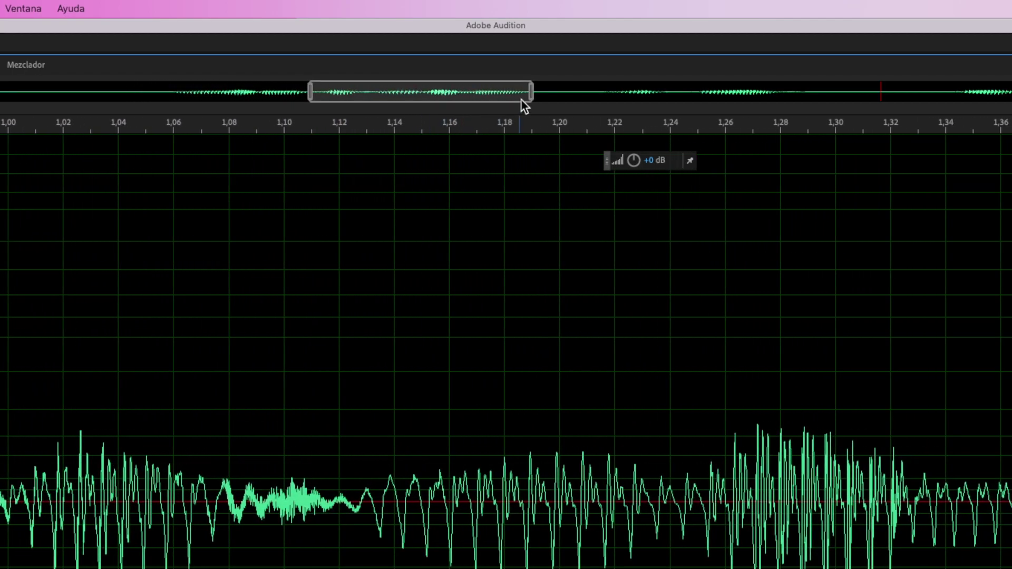
{"action": "left_click_drag", "start_coordinate": [547, 101], "coordinate": [622, 100]}
{"action": "left_click_drag", "start_coordinate": [311, 101], "coordinate": [1, 100]}
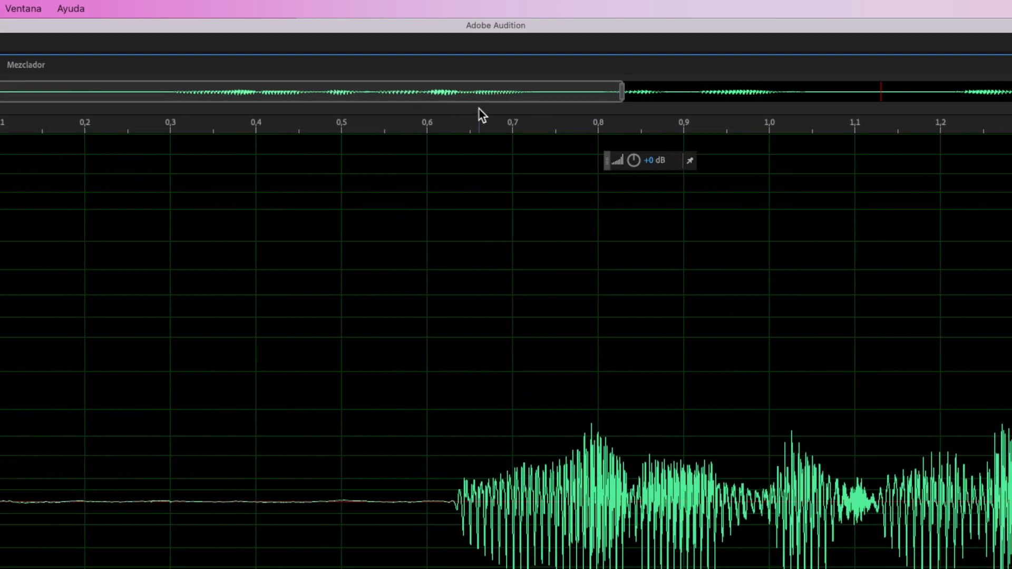
{"action": "left_click_drag", "start_coordinate": [623, 101], "coordinate": [1011, 95]}
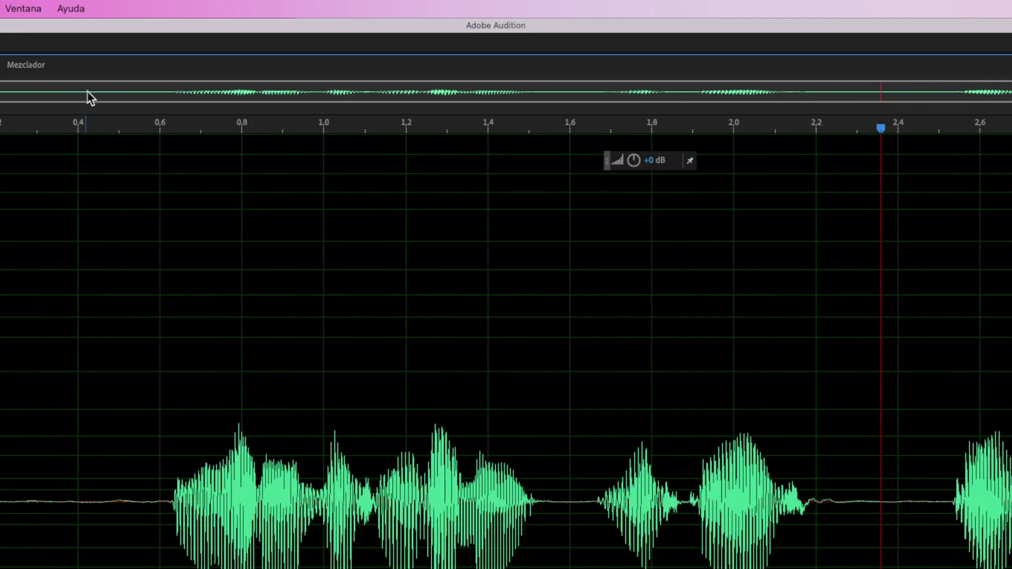
{"action": "left_click_drag", "start_coordinate": [1, 98], "coordinate": [852, 91]}
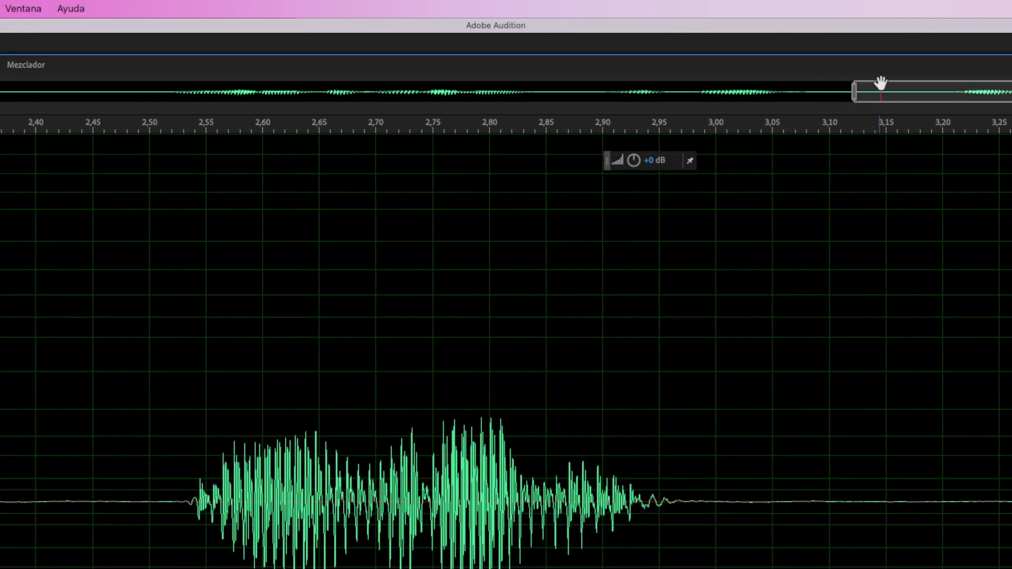
{"action": "scroll", "coordinate": [880, 94], "scroll_direction": "left", "scroll_amount": 2}
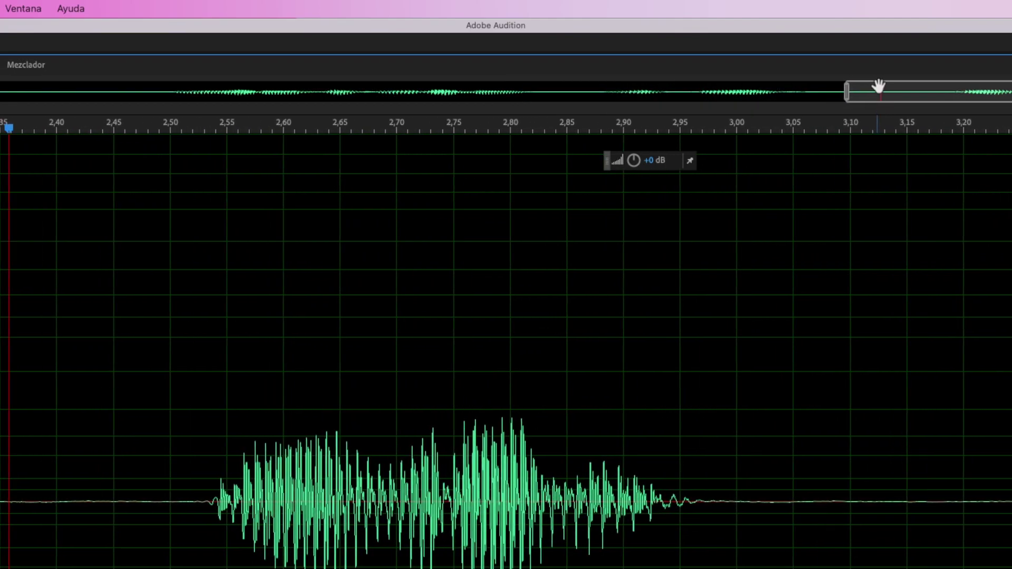
Step: Zoom and scroll along the TEST.wav waveform to examine the last spoken segment, the whole recording and the earlier speech
{"action": "scroll", "coordinate": [879, 95], "scroll_direction": "up", "scroll_amount": 5}
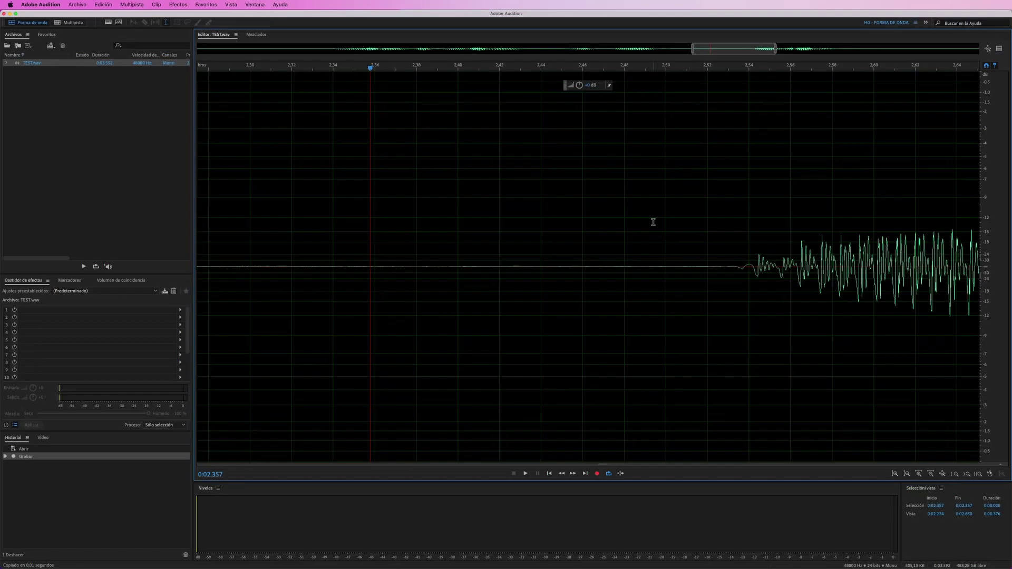
{"action": "scroll", "coordinate": [641, 224], "scroll_direction": "right", "scroll_amount": 5}
{"action": "scroll", "coordinate": [640, 223], "scroll_direction": "right", "scroll_amount": 7}
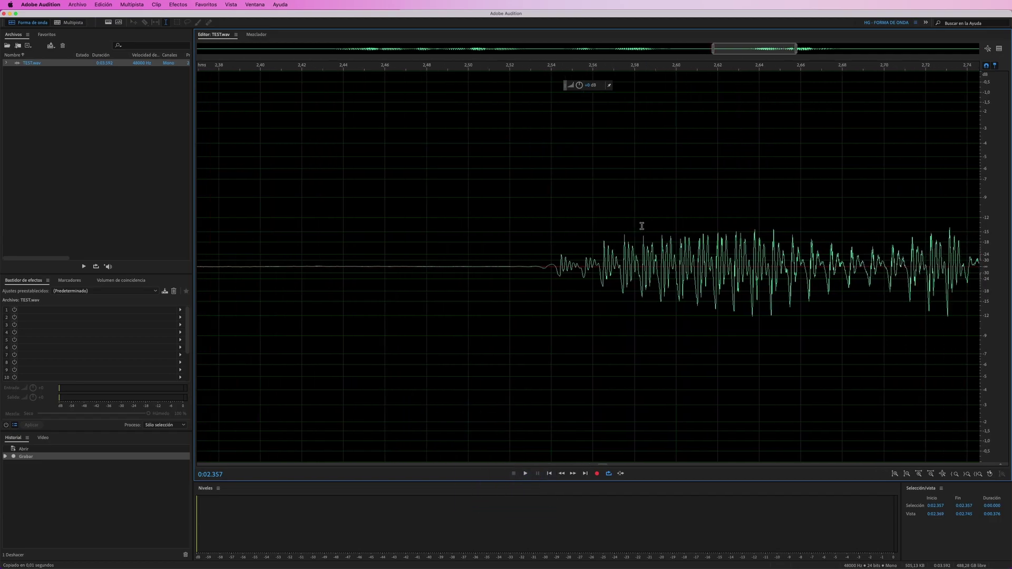
{"action": "scroll", "coordinate": [707, 218], "scroll_direction": "down", "scroll_amount": 6}
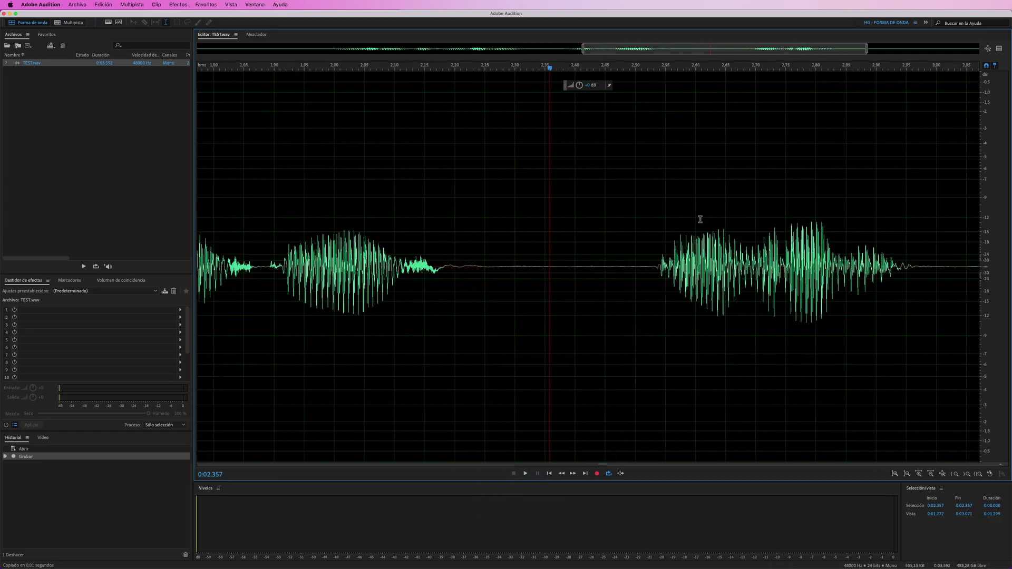
{"action": "scroll", "coordinate": [637, 207], "scroll_direction": "right", "scroll_amount": 5}
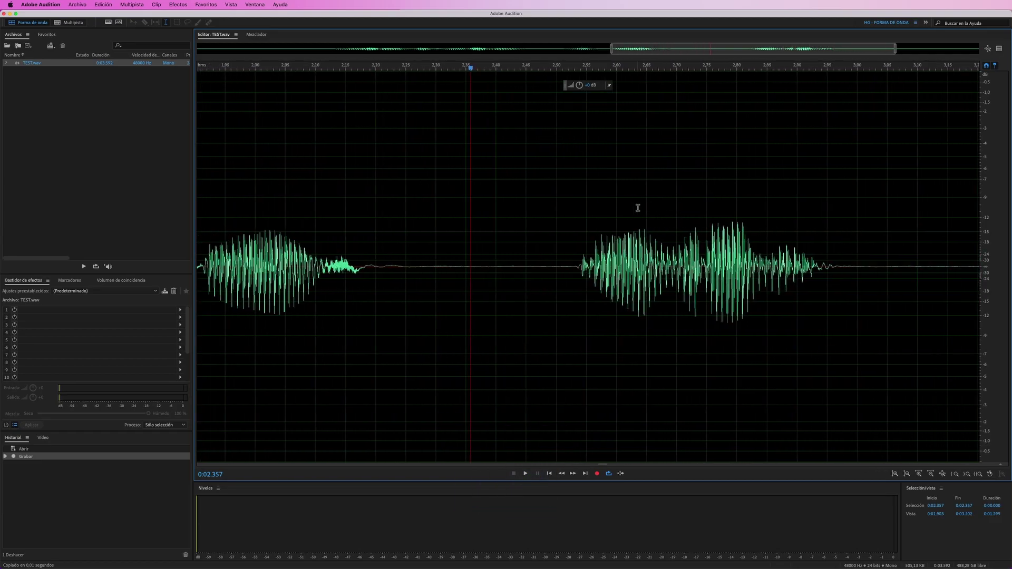
{"action": "scroll", "coordinate": [627, 205], "scroll_direction": "down", "scroll_amount": 2}
{"action": "scroll", "coordinate": [624, 206], "scroll_direction": "down", "scroll_amount": 4}
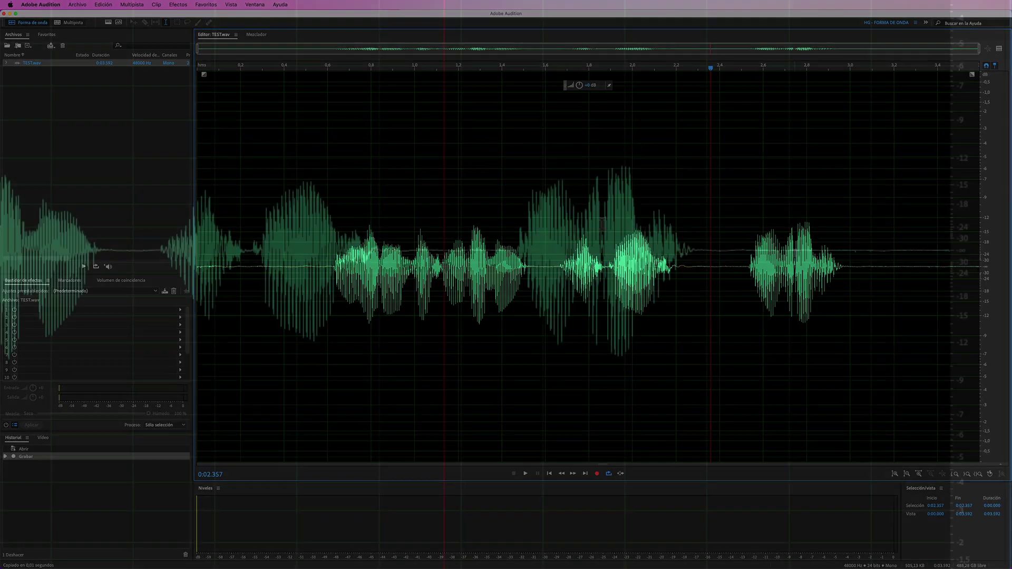
{"action": "scroll", "coordinate": [594, 246], "scroll_direction": "up", "scroll_amount": 5}
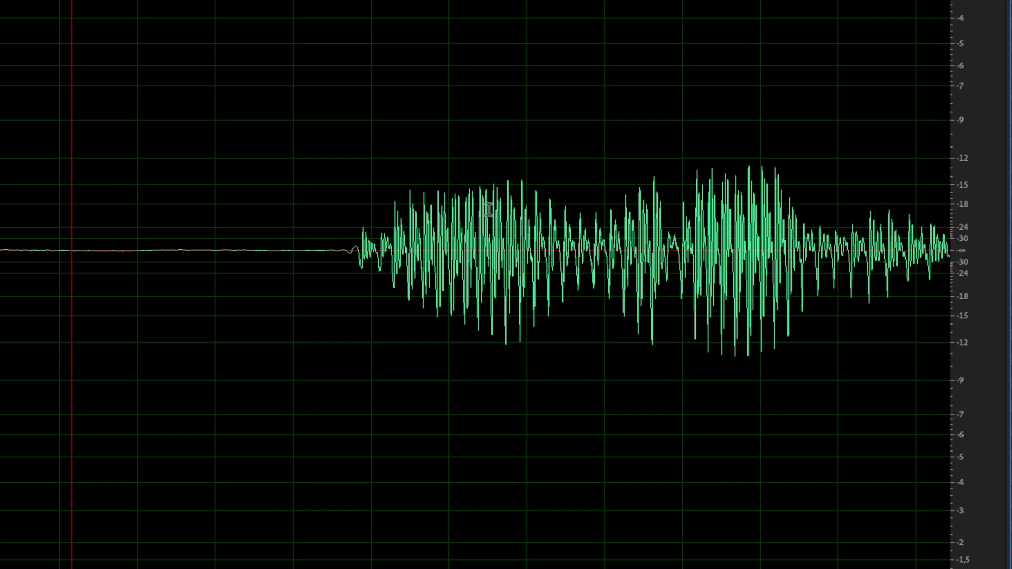
{"action": "scroll", "coordinate": [477, 221], "scroll_direction": "left", "scroll_amount": 5}
{"action": "scroll", "coordinate": [470, 227], "scroll_direction": "left", "scroll_amount": 10}
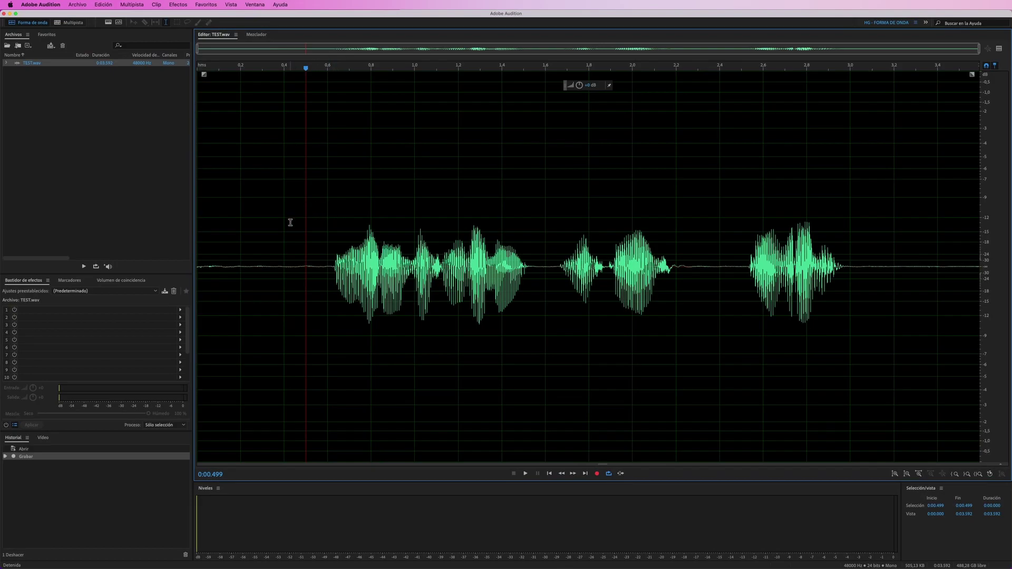
Step: Play the recording from about 0.437 s, stop it, and play it again from about 2.377 s
{"action": "left_click", "coordinate": [292, 221]}
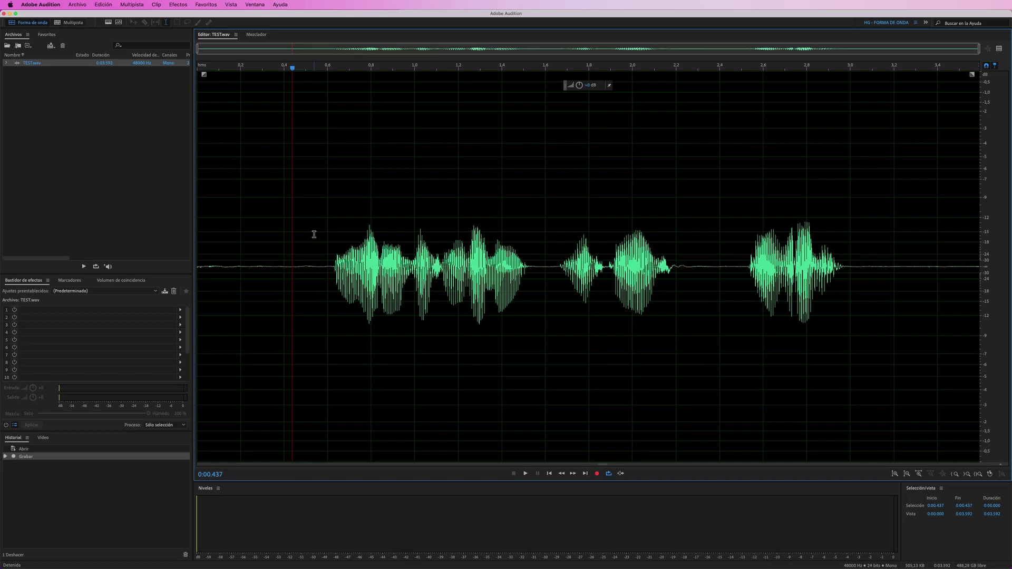
{"action": "key", "text": "space"}
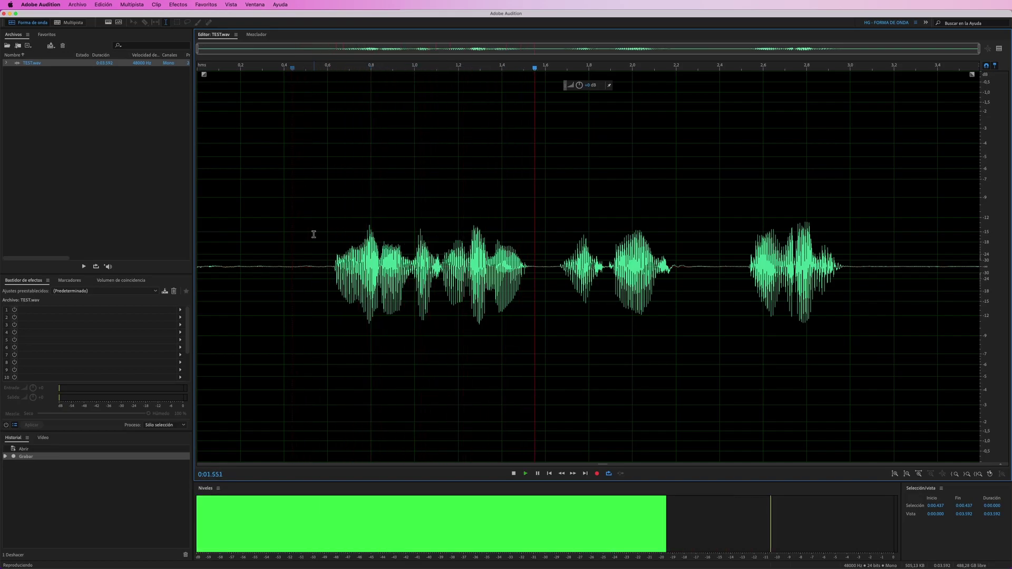
{"action": "key", "text": "space"}
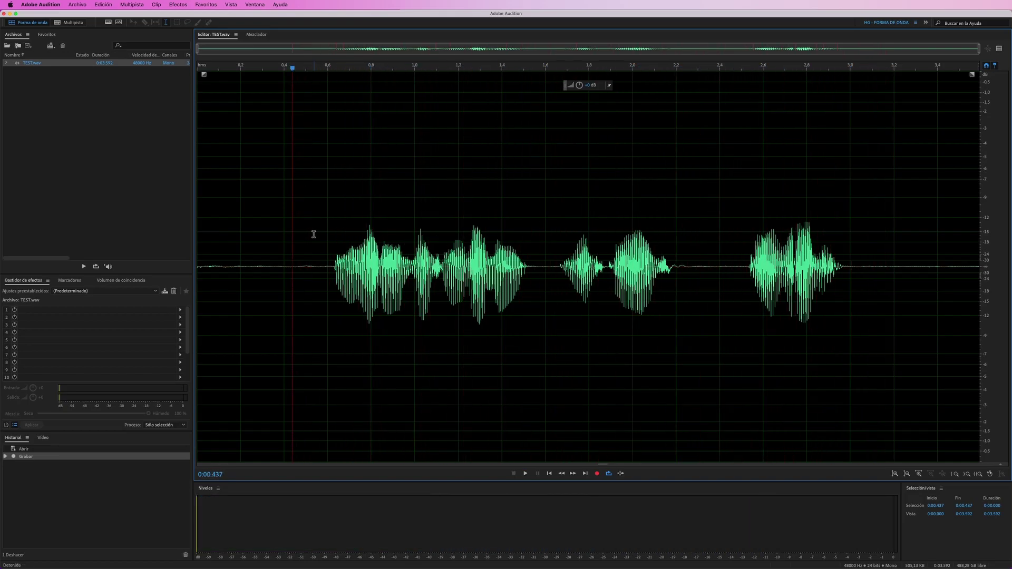
{"action": "left_click", "coordinate": [715, 242]}
{"action": "key", "text": "space"}
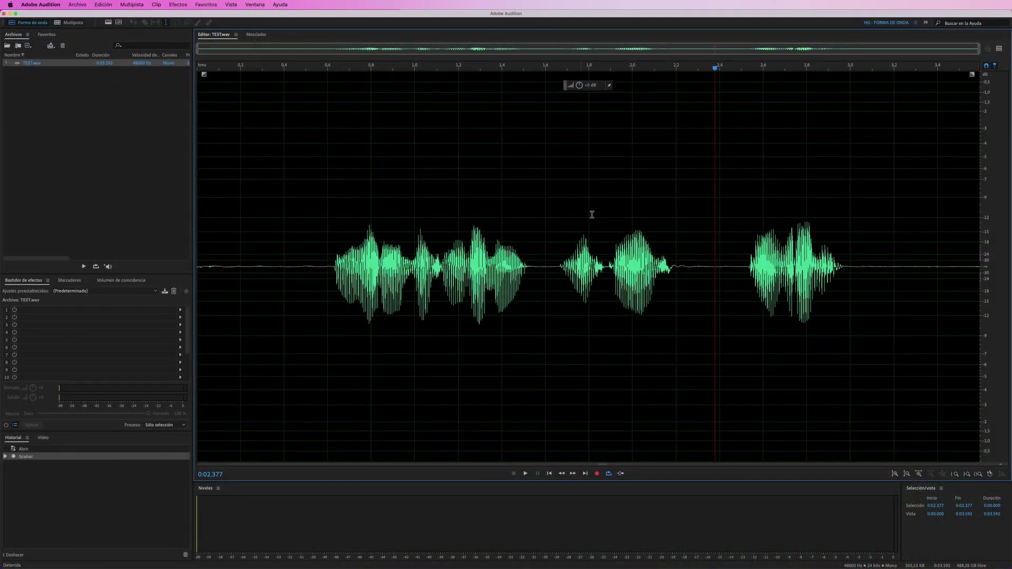
Step: Select the last spoken segment from about 2.419 s to 3.092 s, delete it and undo the deletion
{"action": "left_click", "coordinate": [724, 245]}
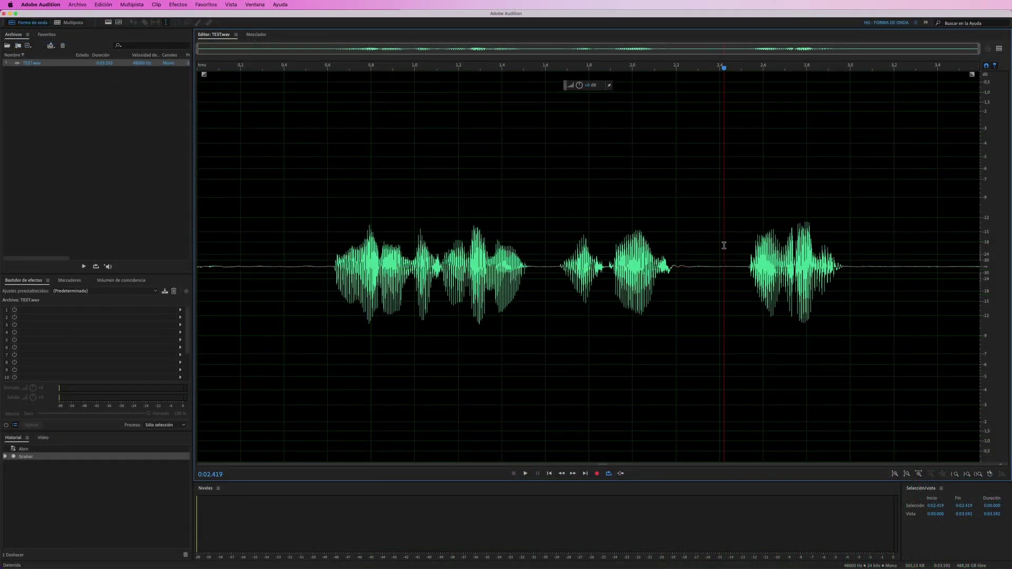
{"action": "left_click_drag", "start_coordinate": [723, 242], "coordinate": [871, 246]}
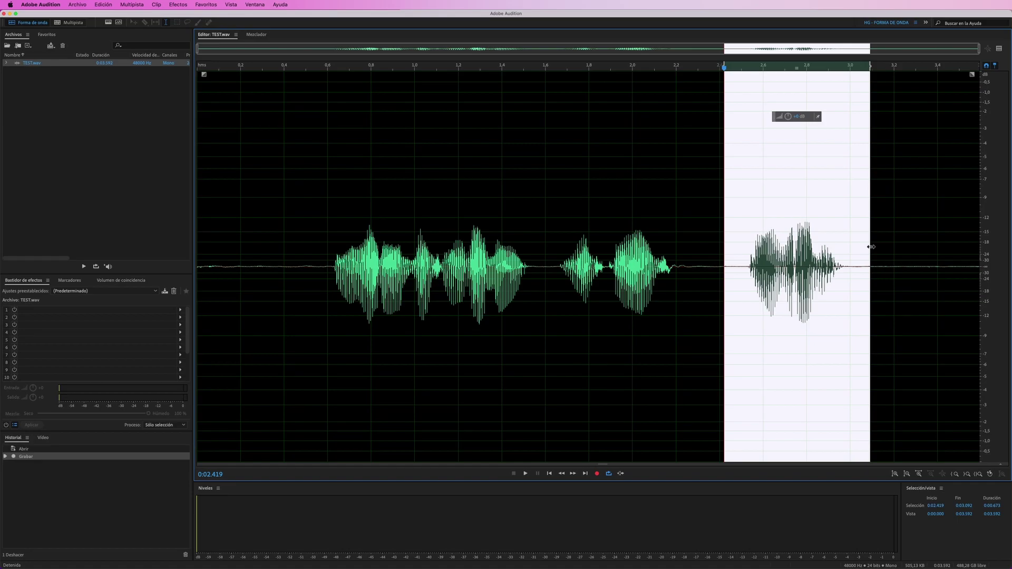
{"action": "key", "text": "Delete"}
{"action": "key", "text": "super+z"}
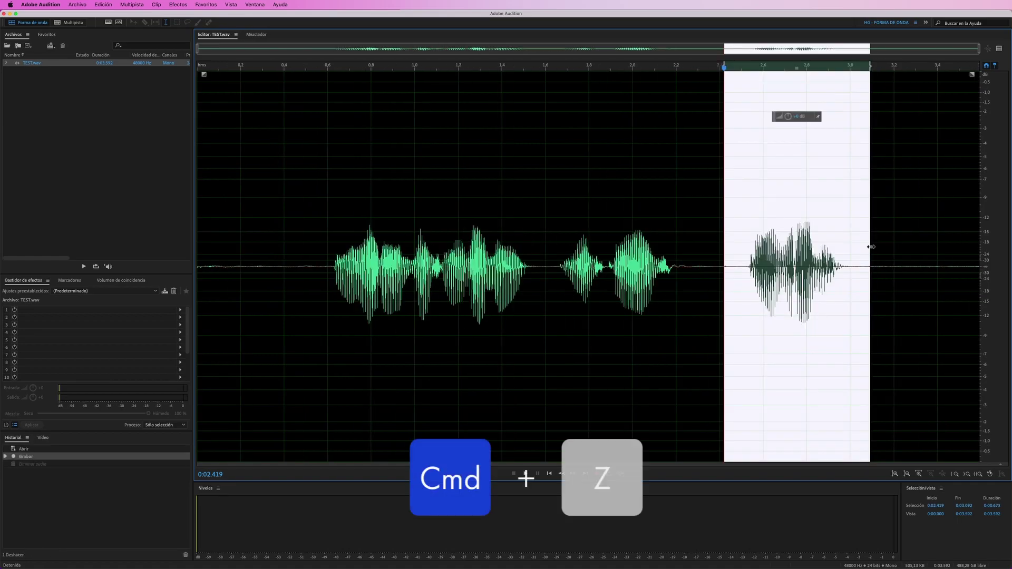
Step: Lower the selected last segment's volume to silence with the floating gain control and undo the amplification
{"action": "left_click", "coordinate": [789, 117]}
{"action": "left_click_drag", "start_coordinate": [789, 120], "coordinate": [792, 152]}
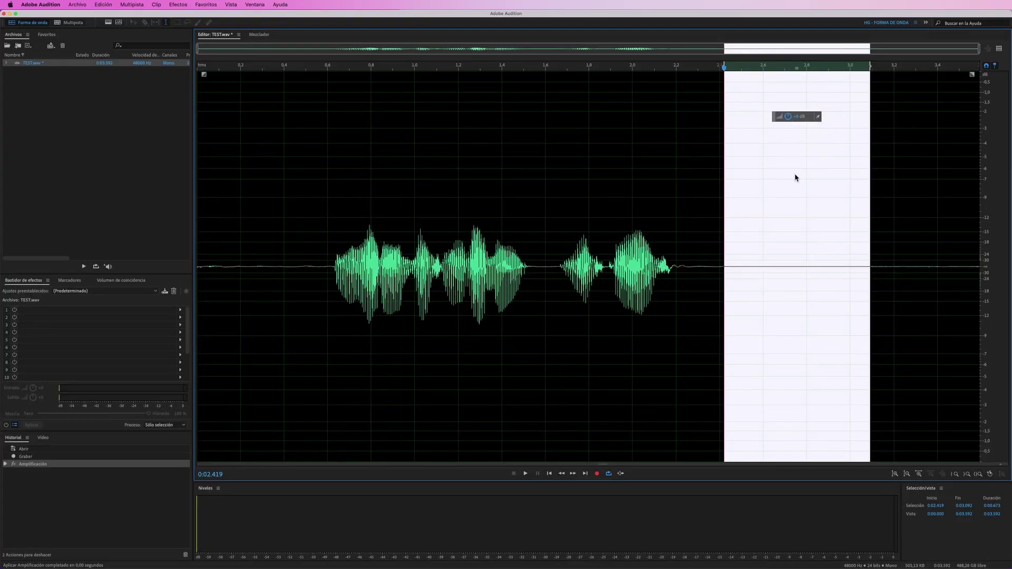
{"action": "key", "text": "super+z"}
Step: Cut the last spoken segment, paste it at about 0.146 s, and undo both the paste and the cut
{"action": "key", "text": "super+x"}
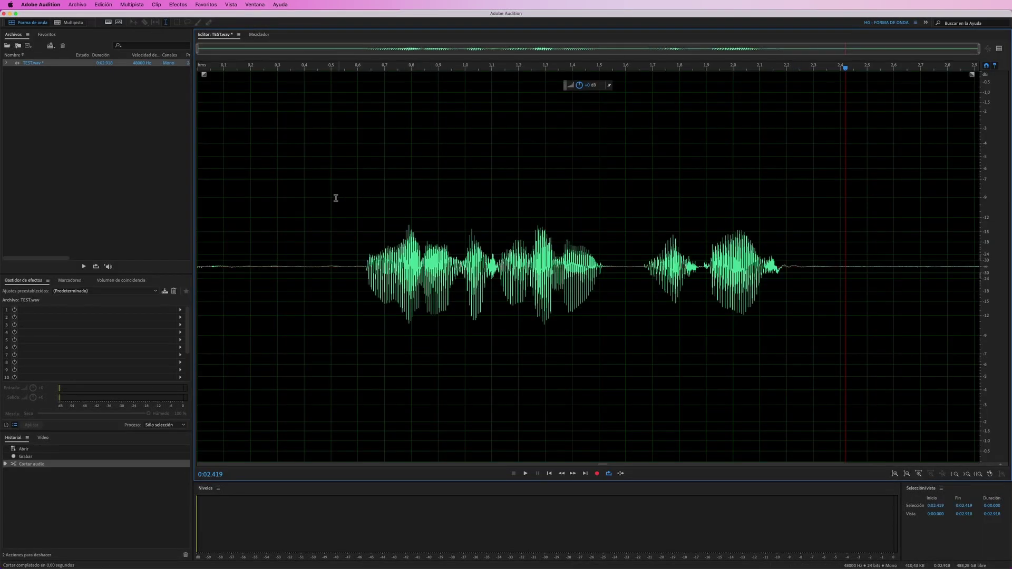
{"action": "left_click", "coordinate": [236, 203]}
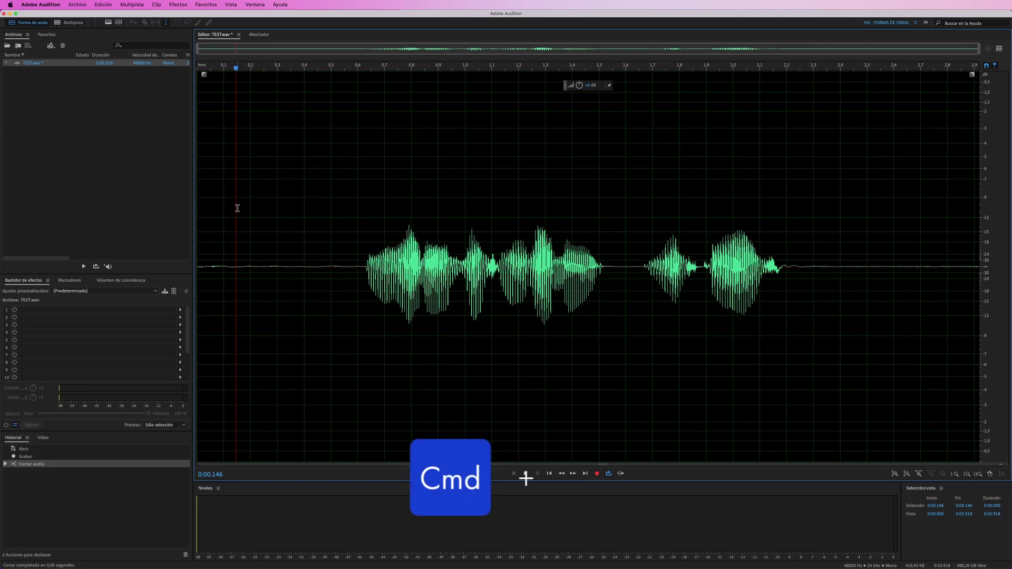
{"action": "key", "text": "super+v"}
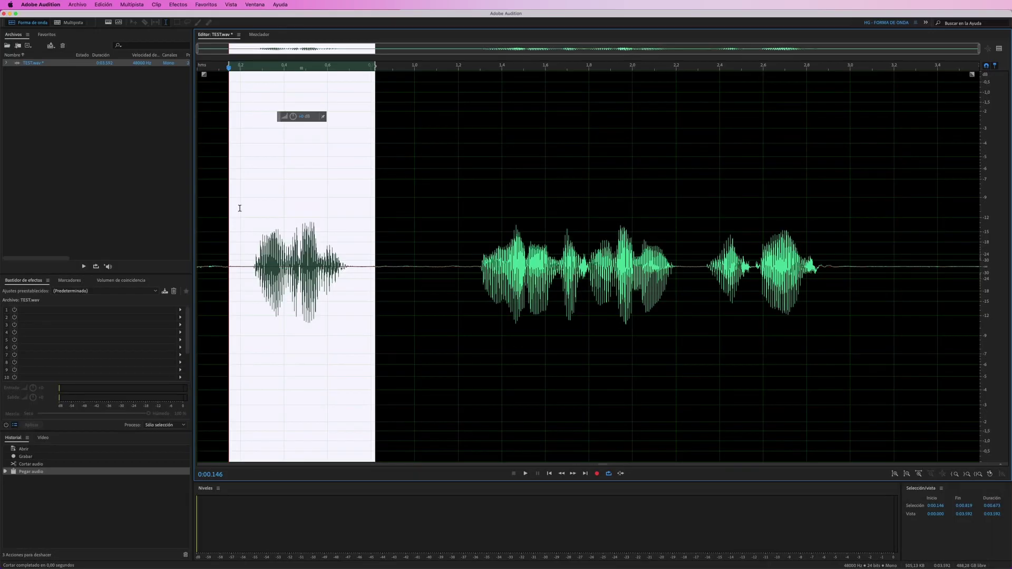
{"action": "key", "text": "super+z"}
{"action": "key", "text": "super+z"}
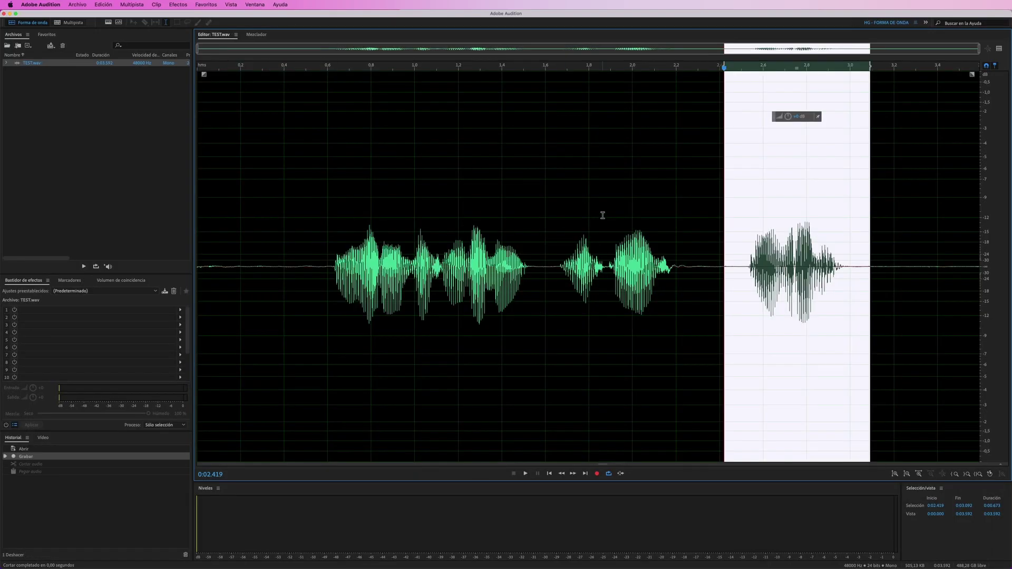
Step: Redraw the time selection around the last spoken segment and fine-tune its start edge just before the speech
{"action": "left_click", "coordinate": [703, 206]}
{"action": "left_click_drag", "start_coordinate": [696, 201], "coordinate": [737, 203]}
{"action": "left_click_drag", "start_coordinate": [641, 207], "coordinate": [863, 208]}
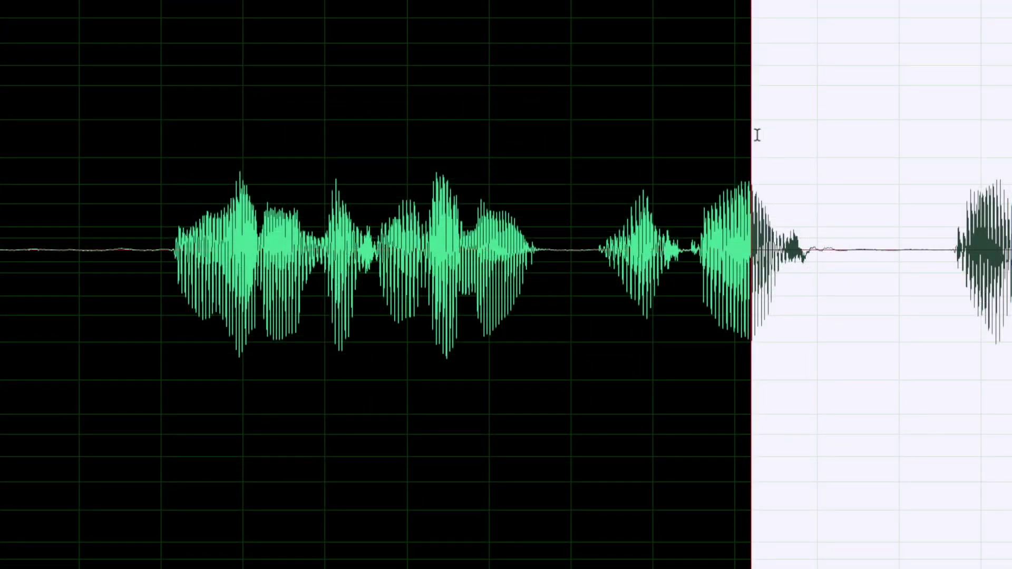
{"action": "left_click_drag", "start_coordinate": [753, 127], "coordinate": [932, 136]}
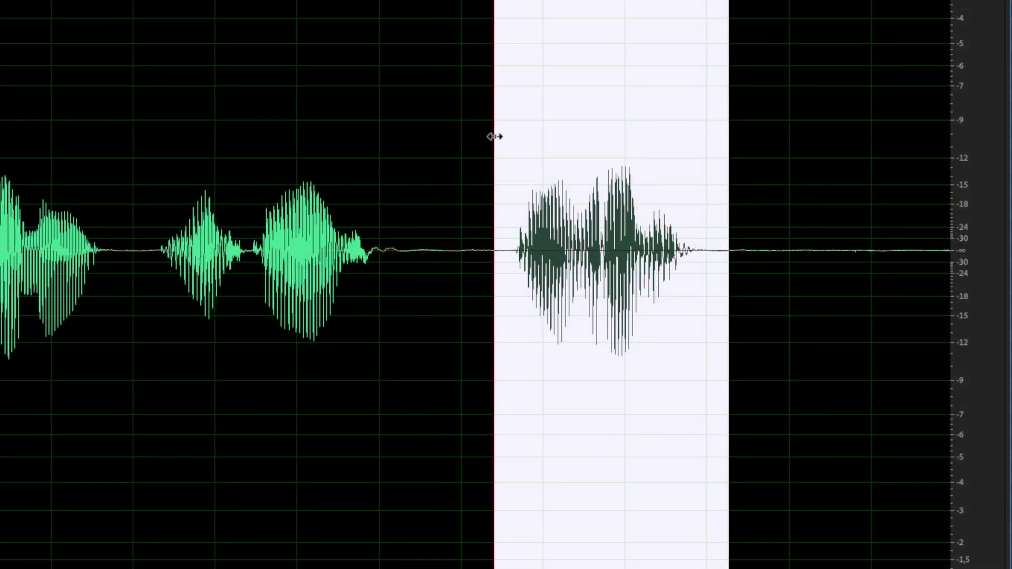
{"action": "left_click_drag", "start_coordinate": [494, 136], "coordinate": [490, 136]}
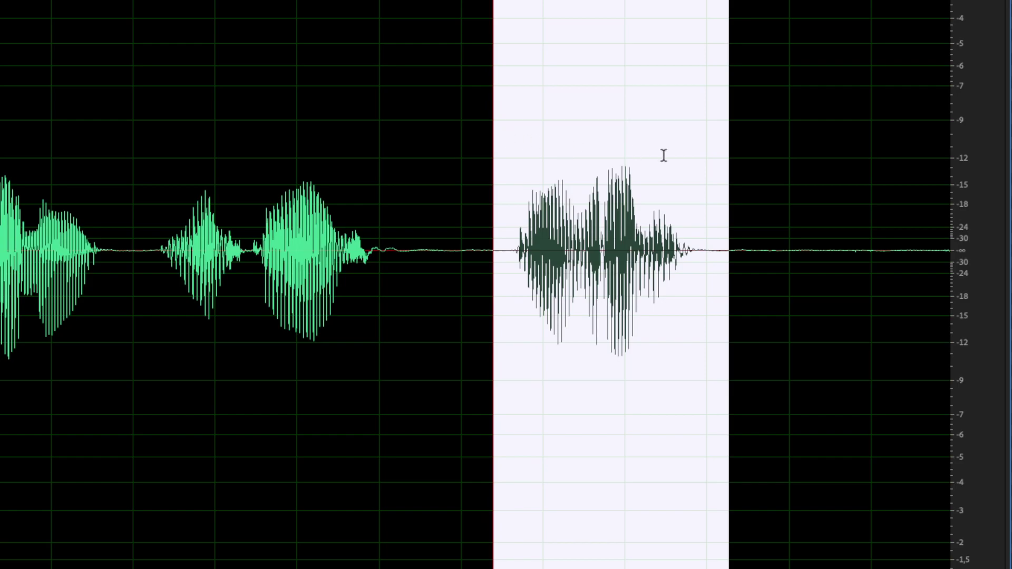
Step: Try deleting the selected last spoken segment and lowering its volume, undoing each change
{"action": "key", "text": "shift+i"}
{"action": "key", "text": "Delete"}
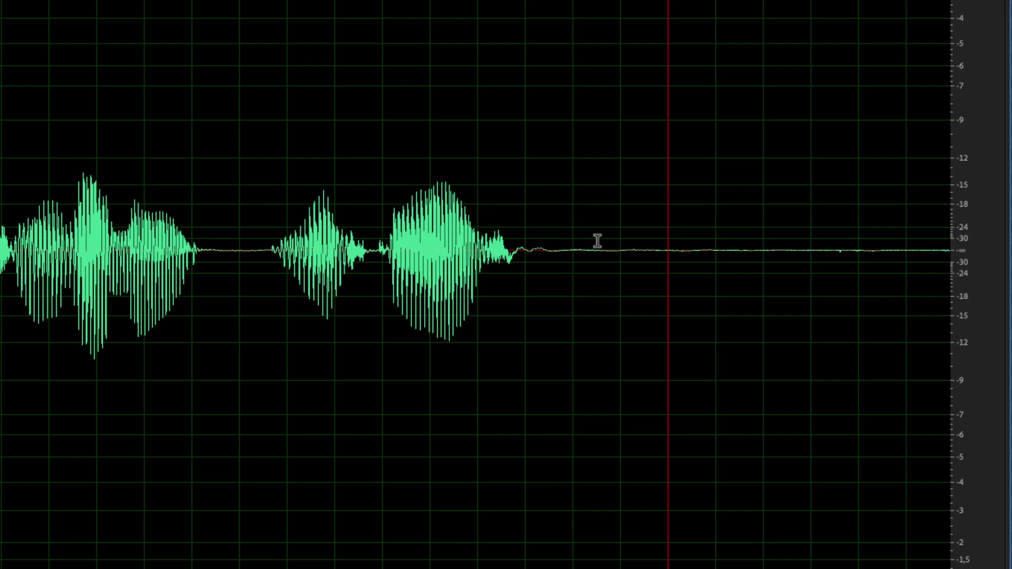
{"action": "key", "text": "ctrl+z"}
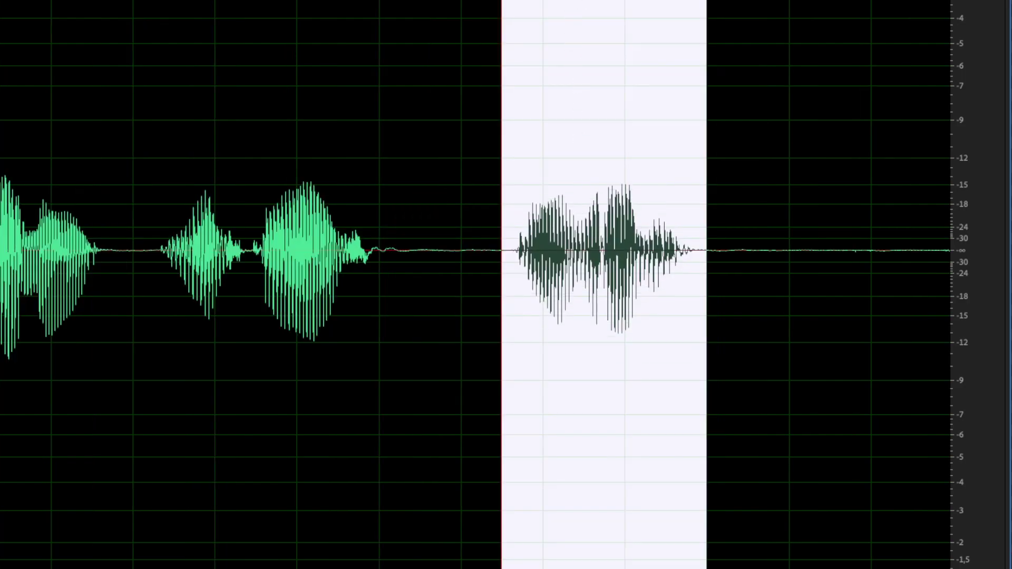
{"action": "key", "text": "ctrl+shift+l"}
{"action": "key", "text": "super+z"}
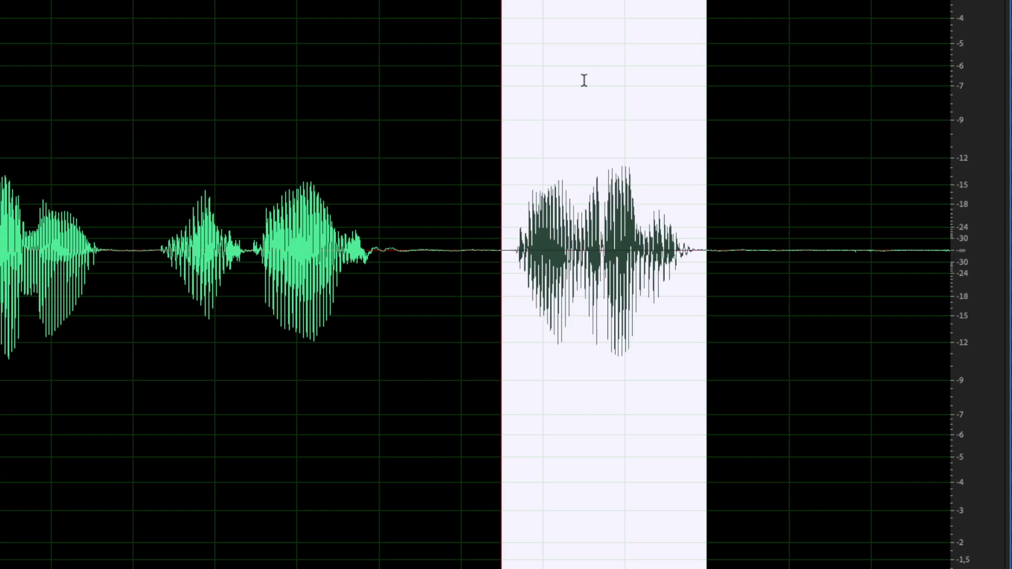
Step: Replace the selected last spoken segment with silence, undo it, and clear the selection with the playhead at about 2.355 s
{"action": "right_click", "coordinate": [585, 195]}
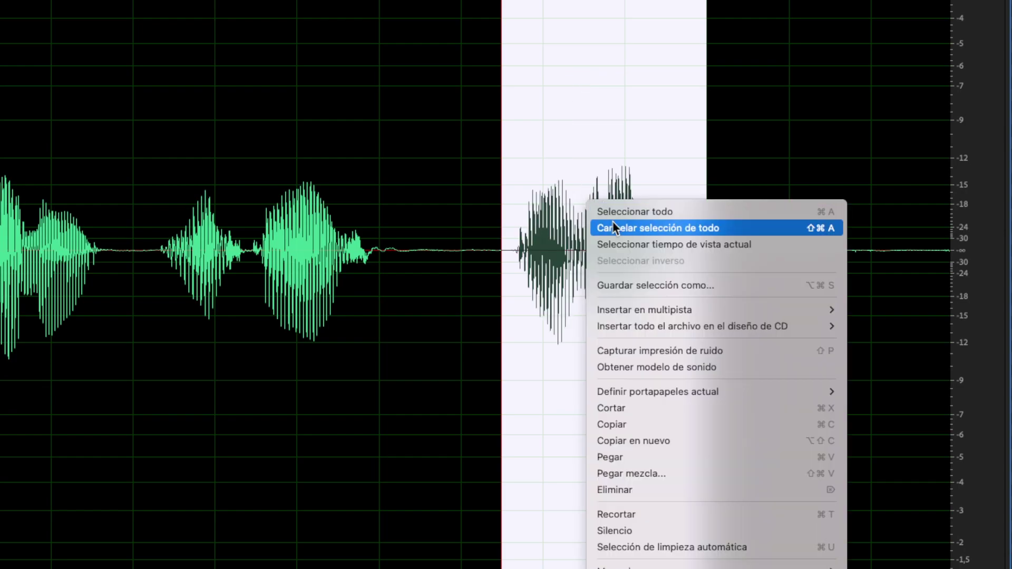
{"action": "left_click", "coordinate": [632, 529]}
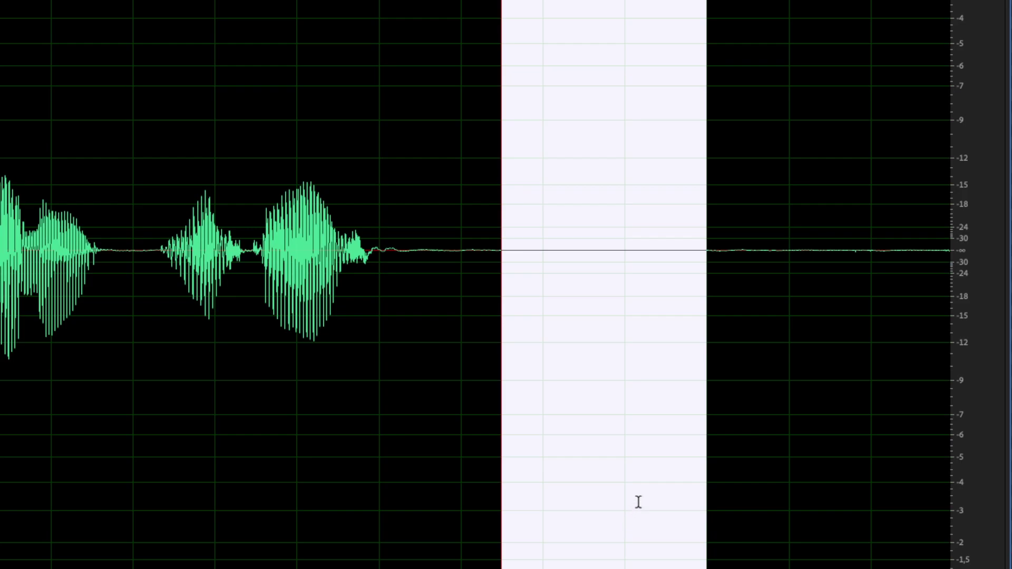
{"action": "key", "text": "super+z"}
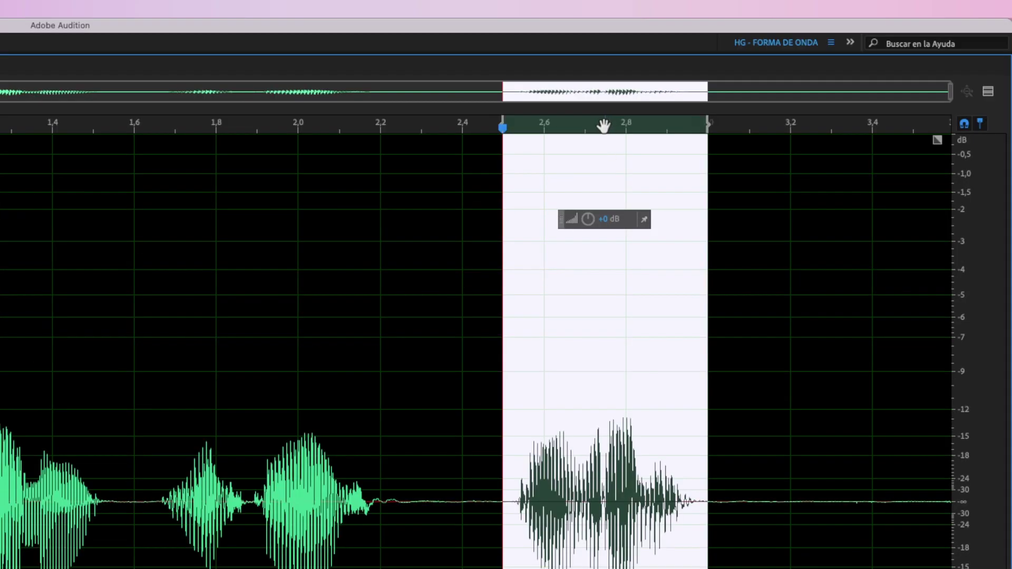
{"action": "mouse_move", "coordinate": [605, 132]}
{"action": "left_mouse_down"}
{"action": "mouse_move", "coordinate": [265, 135]}
{"action": "mouse_move", "coordinate": [693, 126]}
{"action": "mouse_move", "coordinate": [604, 131]}
{"action": "left_mouse_up"}
{"action": "left_click", "coordinate": [443, 265]}
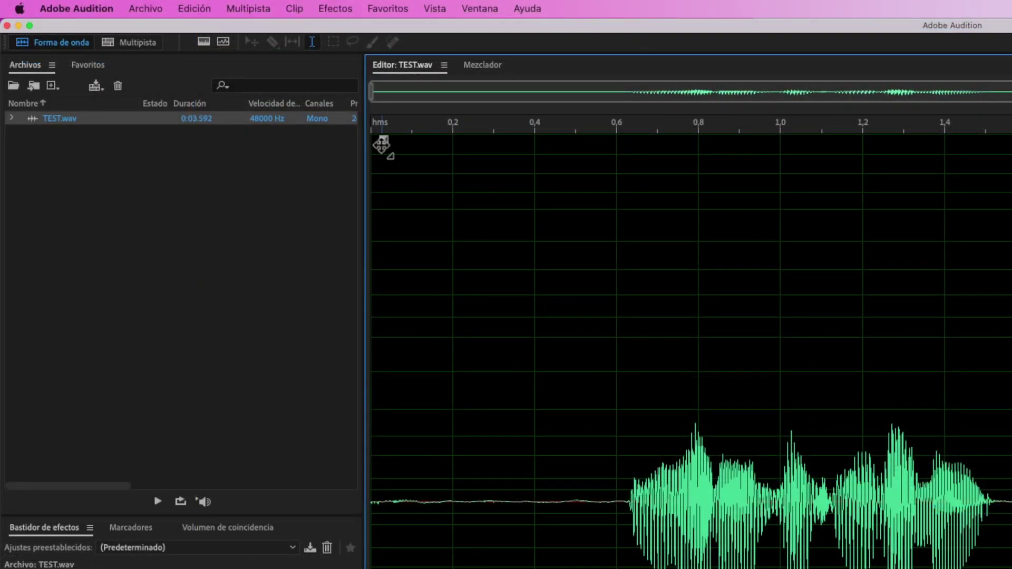
Step: Apply a fade-in over about the first 0.5 s of the recording and a fade-out after the last spoken segment
{"action": "left_click_drag", "start_coordinate": [382, 143], "coordinate": [602, 166]}
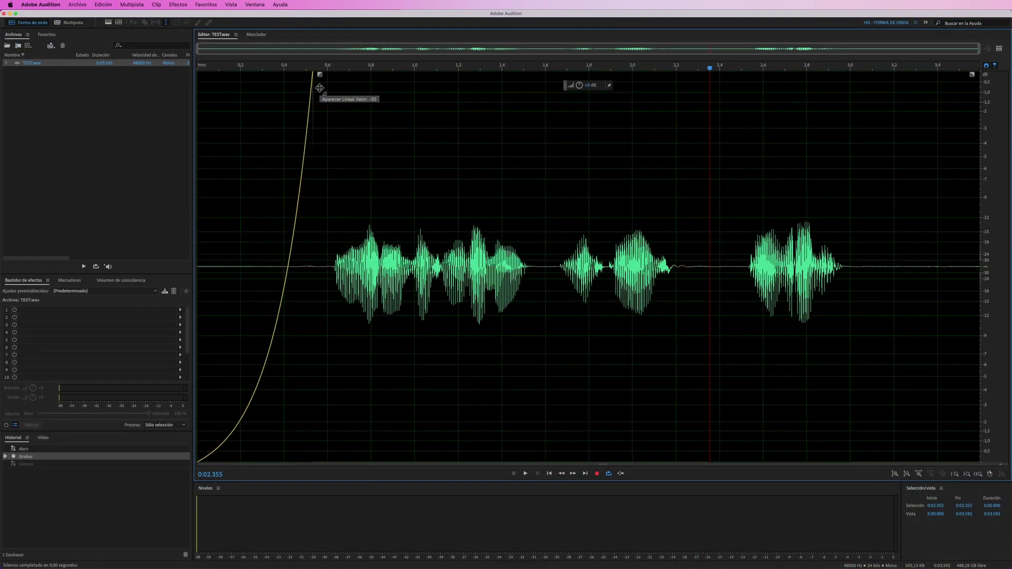
{"action": "mouse_move", "coordinate": [320, 88]}
{"action": "left_mouse_down"}
{"action": "mouse_move", "coordinate": [250, 82]}
{"action": "mouse_move", "coordinate": [303, 76]}
{"action": "mouse_move", "coordinate": [304, 62]}
{"action": "mouse_move", "coordinate": [306, 100]}
{"action": "mouse_move", "coordinate": [318, 64]}
{"action": "mouse_move", "coordinate": [321, 93]}
{"action": "left_mouse_up"}
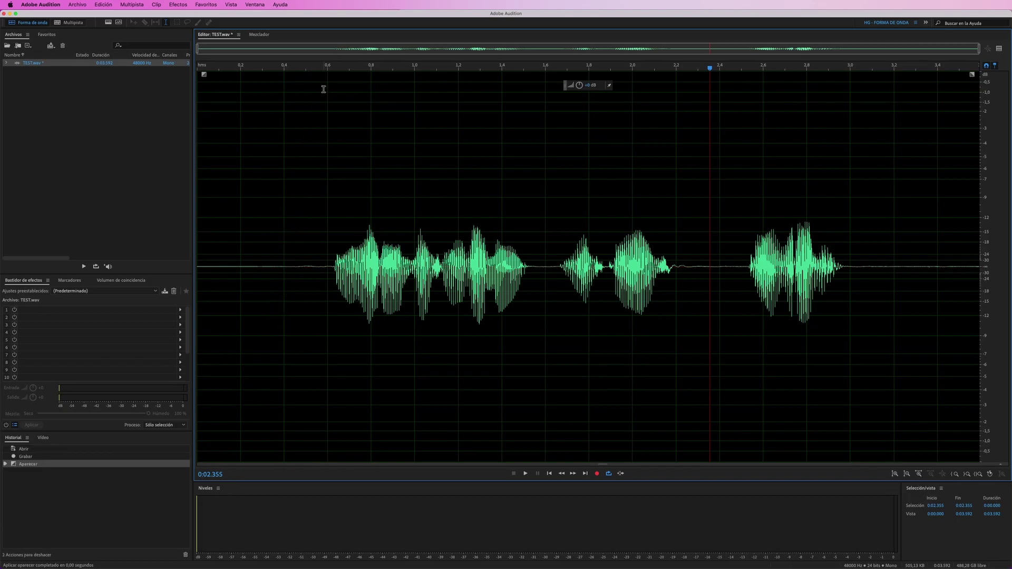
{"action": "left_click_drag", "start_coordinate": [973, 75], "coordinate": [847, 96]}
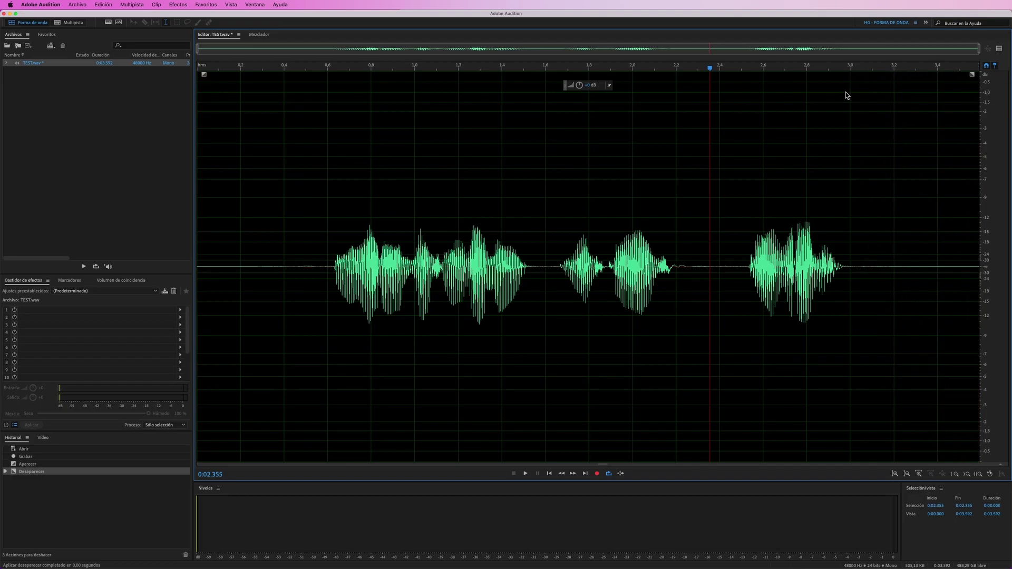
Step: Select the last spoken segment, reselect the middle one from about 1.600 s to 2.283 s, and pin the floating volume control
{"action": "left_click_drag", "start_coordinate": [720, 137], "coordinate": [868, 161]}
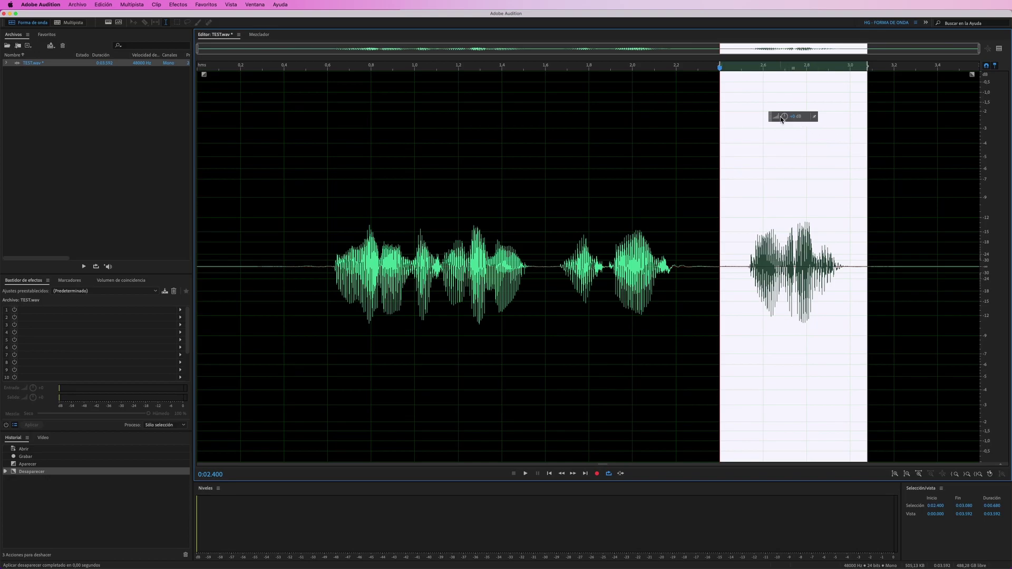
{"action": "left_click_drag", "start_coordinate": [545, 179], "coordinate": [694, 182]}
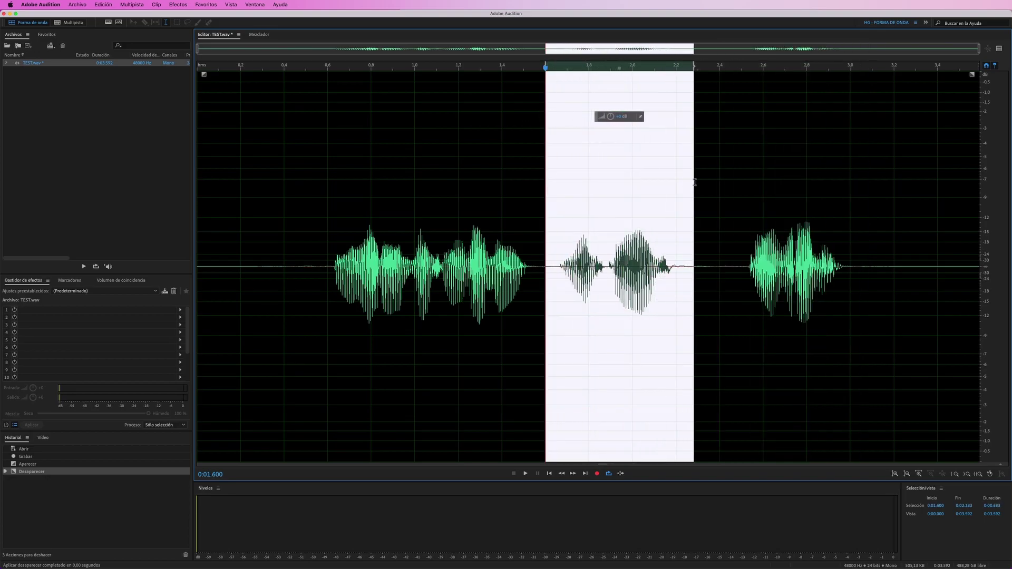
{"action": "left_click", "coordinate": [641, 117]}
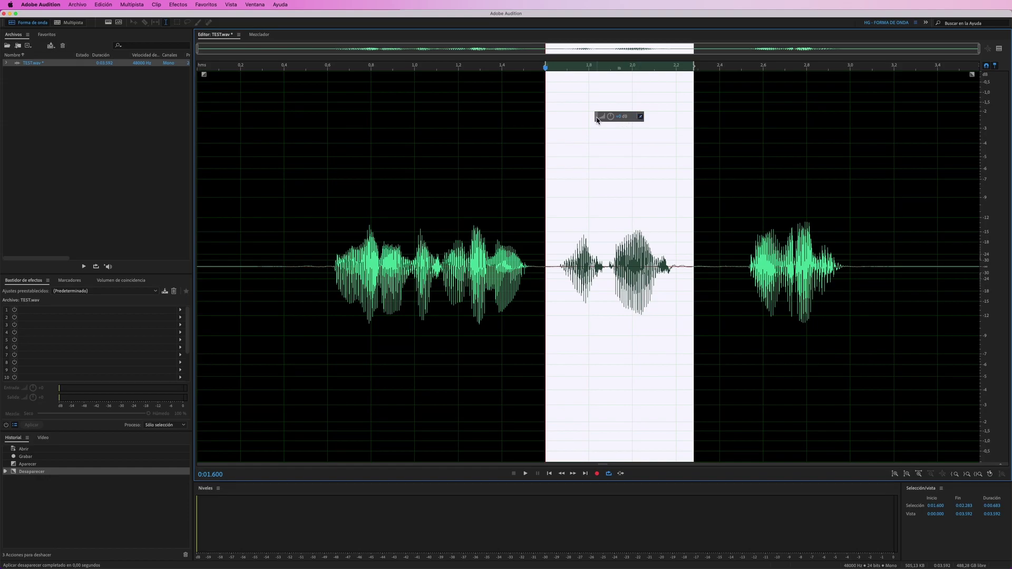
Step: Move the pinned volume control near the waveform's start, select the last spoken segment, and reselect the middle one from 1.628 s to 2.279 s
{"action": "left_click_drag", "start_coordinate": [598, 118], "coordinate": [223, 102]}
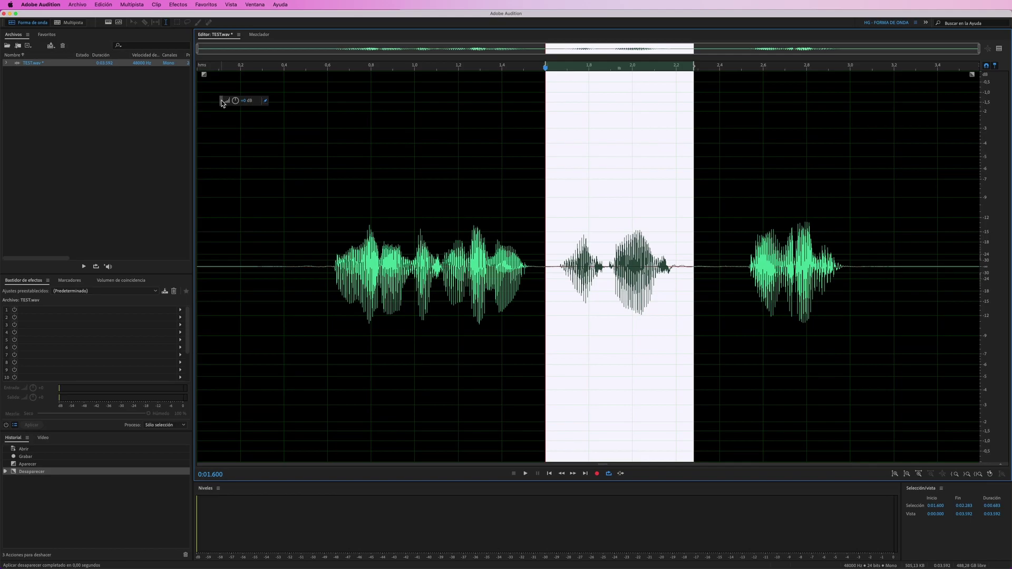
{"action": "left_click", "coordinate": [408, 171]}
{"action": "left_click_drag", "start_coordinate": [741, 206], "coordinate": [835, 206]}
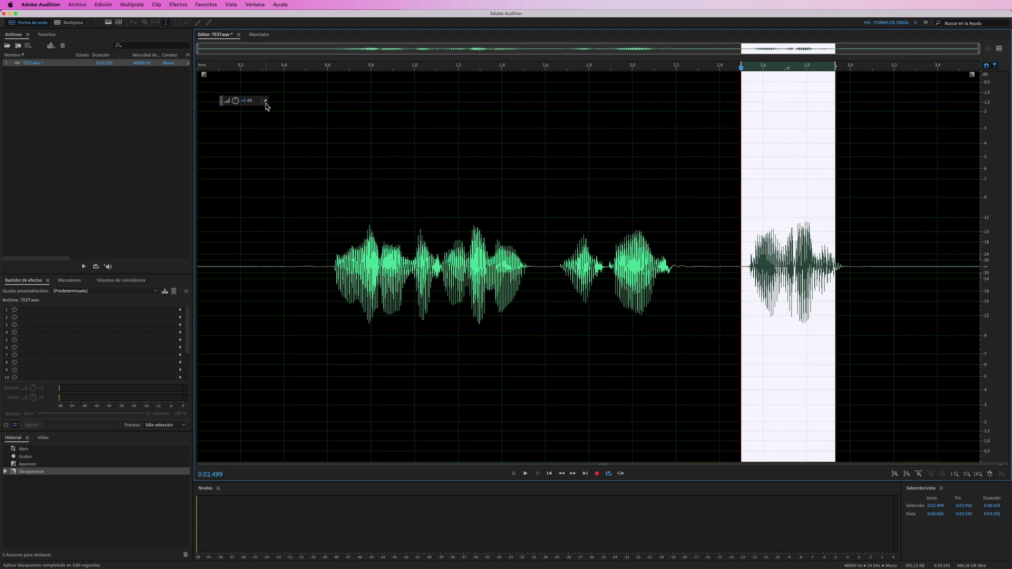
{"action": "left_click_drag", "start_coordinate": [552, 211], "coordinate": [694, 216]}
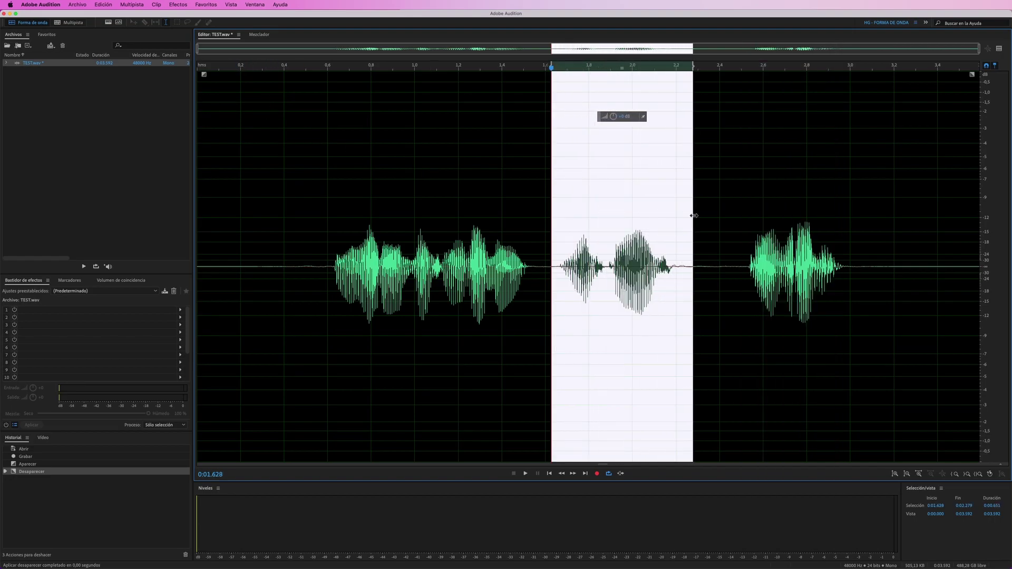
Step: Lower the volume of three selections in turn: 1.089 s to 1.499 s, the short burst near 1.8 s, and 1.884 s to 2.200 s
{"action": "left_click_drag", "start_coordinate": [434, 206], "coordinate": [523, 169]}
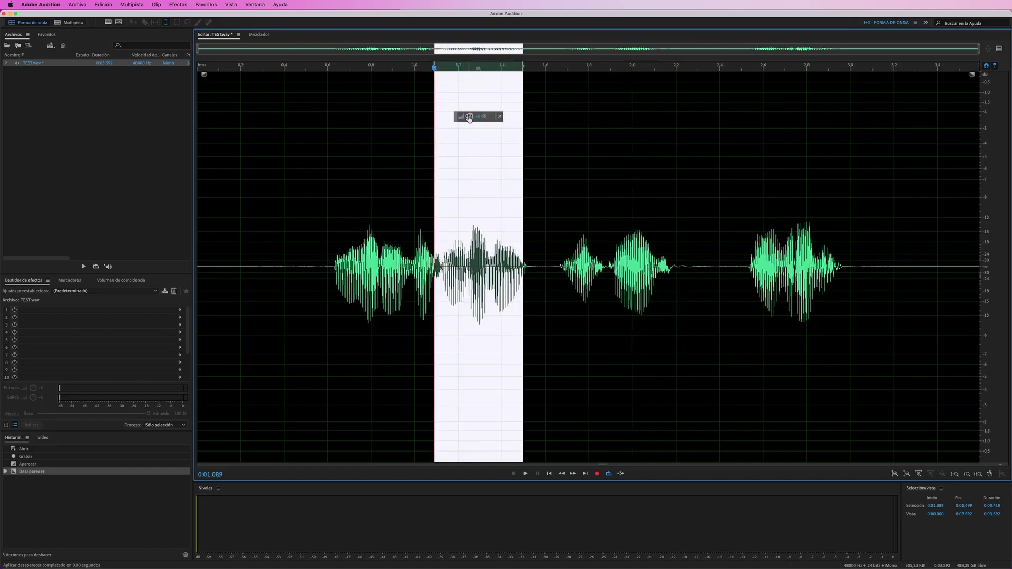
{"action": "left_click_drag", "start_coordinate": [470, 117], "coordinate": [469, 106]}
{"action": "left_click_drag", "start_coordinate": [545, 156], "coordinate": [569, 127]}
{"action": "left_click_drag", "start_coordinate": [607, 158], "coordinate": [676, 158]}
{"action": "left_click_drag", "start_coordinate": [633, 116], "coordinate": [633, 138]}
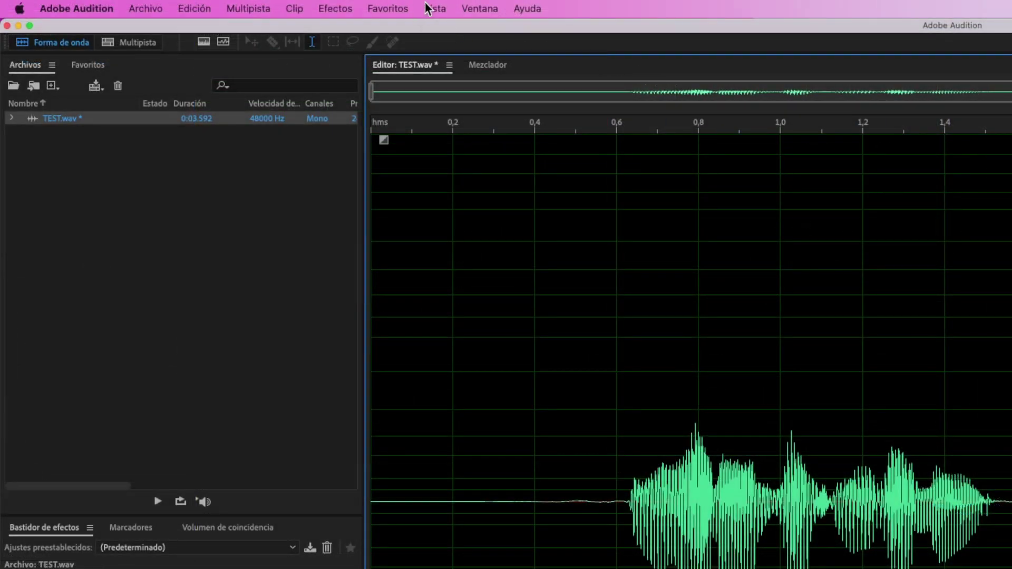
Step: Hide the floating volume HUD in the waveform editor and turn its display back on
{"action": "left_click", "coordinate": [427, 7]}
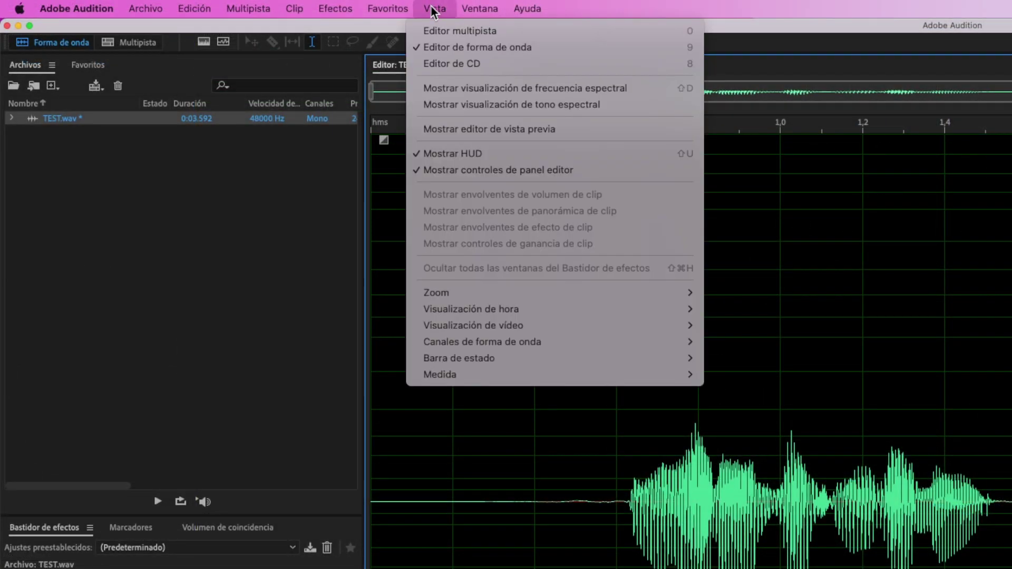
{"action": "left_click", "coordinate": [453, 153]}
{"action": "left_click", "coordinate": [435, 9]}
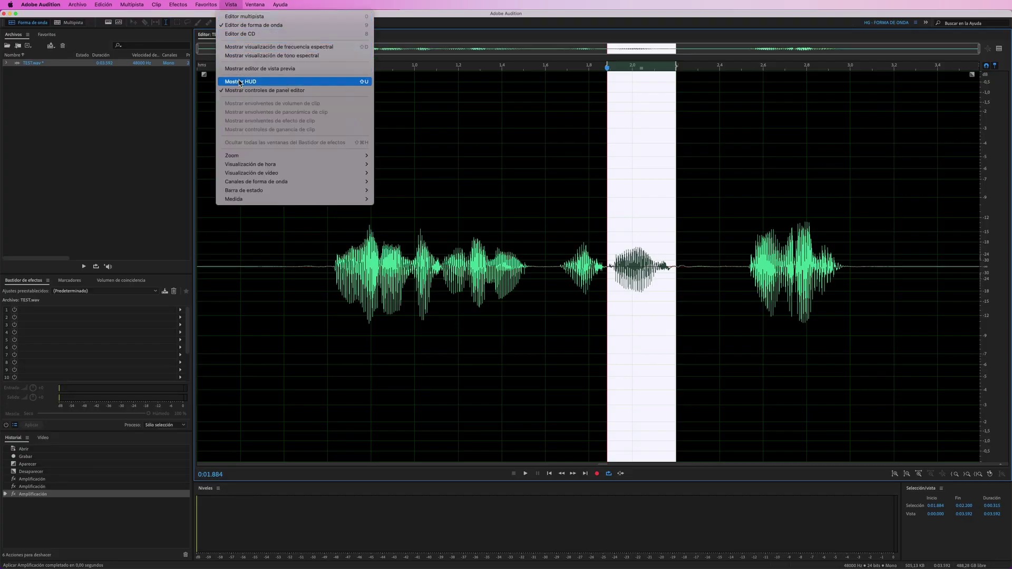
{"action": "left_click", "coordinate": [240, 81]}
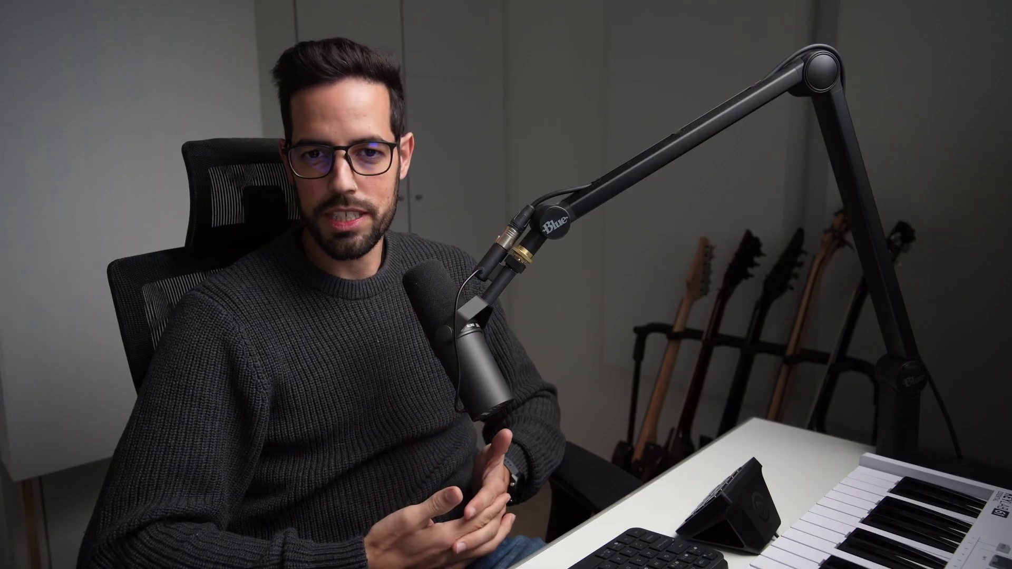